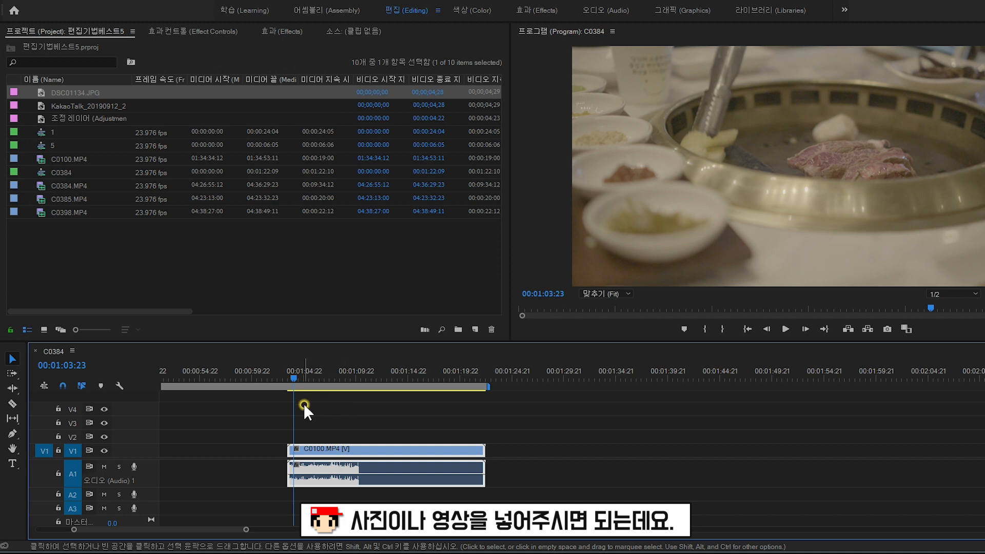
Place the DSC01134.JPG photo on track V2 above the start of the C0100.MP4 clip and set its scale to 50
{"action": "left_click_drag", "start_coordinate": [77, 93], "coordinate": [299, 436]}
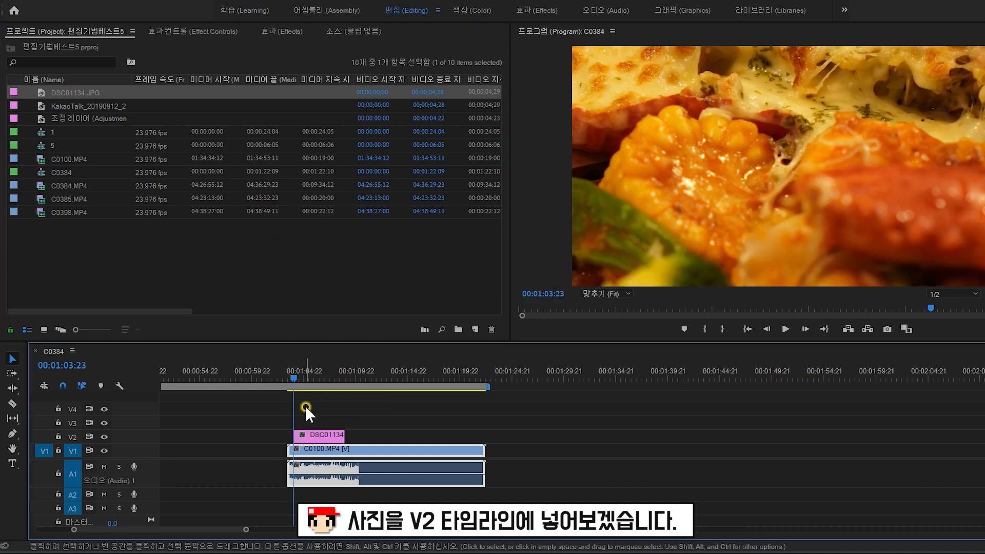
{"action": "left_click", "coordinate": [314, 380]}
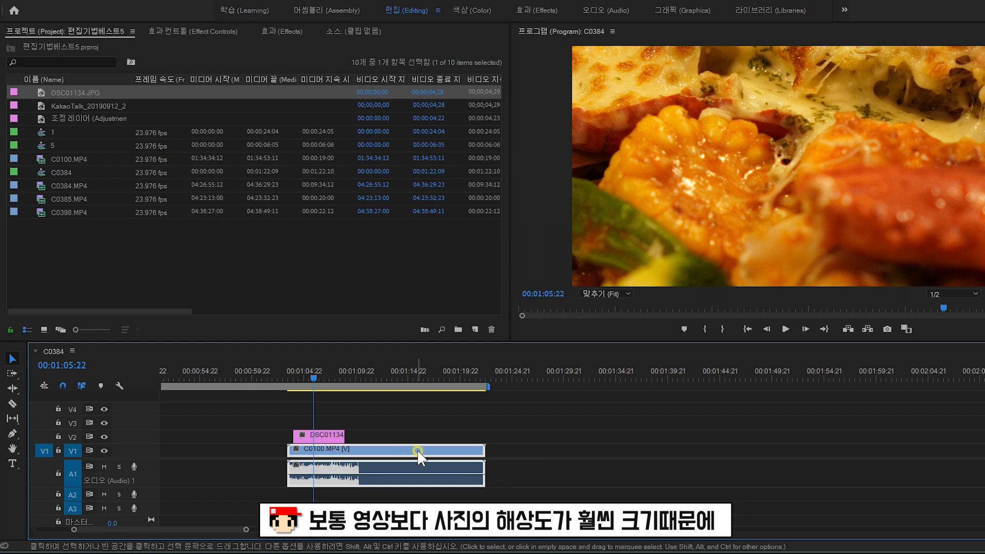
{"action": "left_click", "coordinate": [320, 434]}
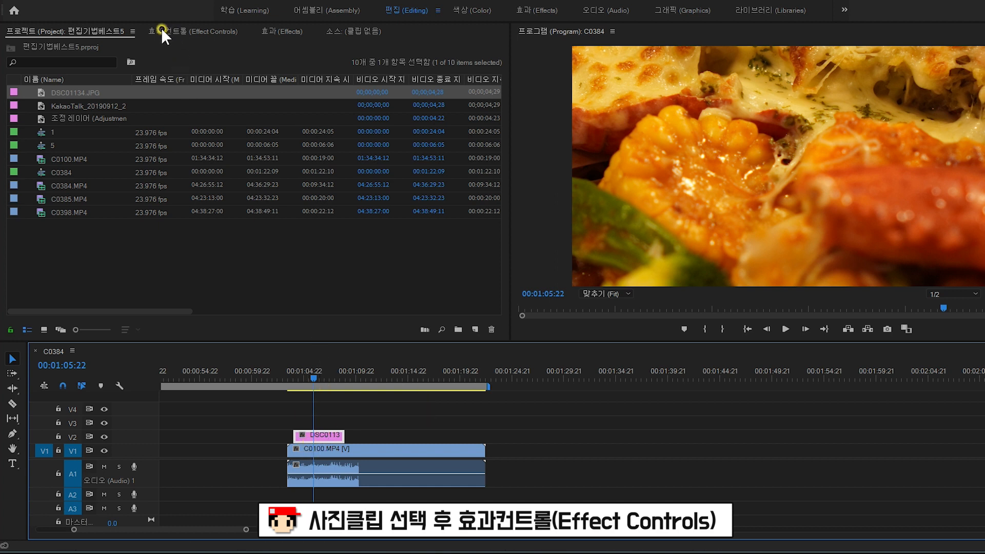
{"action": "left_click", "coordinate": [201, 32]}
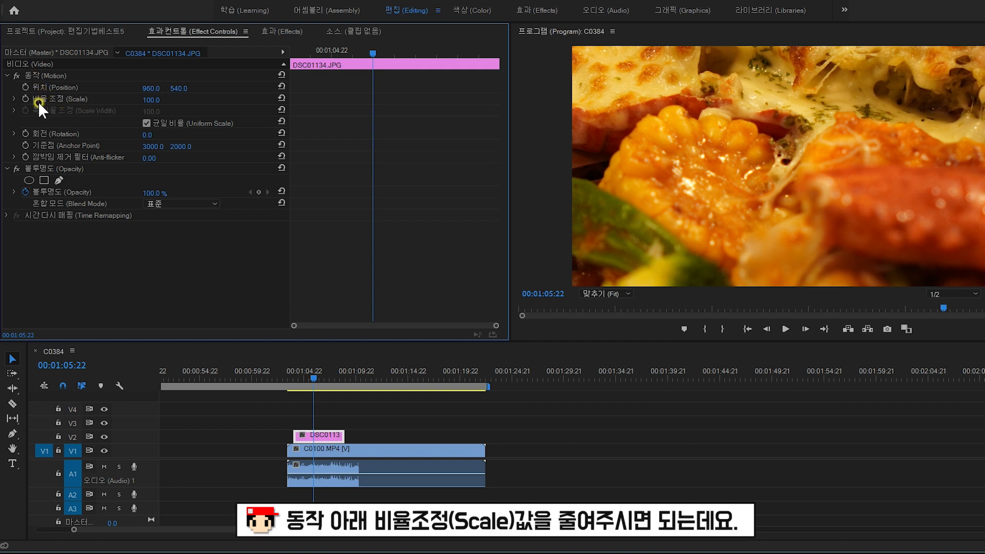
{"action": "left_click", "coordinate": [149, 100]}
{"action": "type", "text": "50"}
{"action": "key", "text": "Return"}
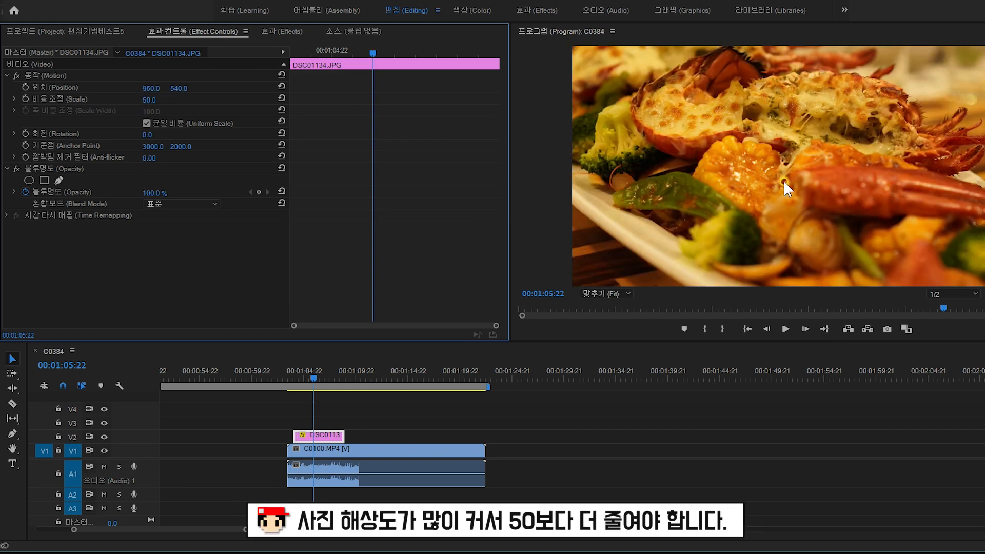
Reduce the scale of the photo clip to 12
{"action": "left_click", "coordinate": [151, 100]}
{"action": "type", "text": "12"}
{"action": "key", "text": "Return"}
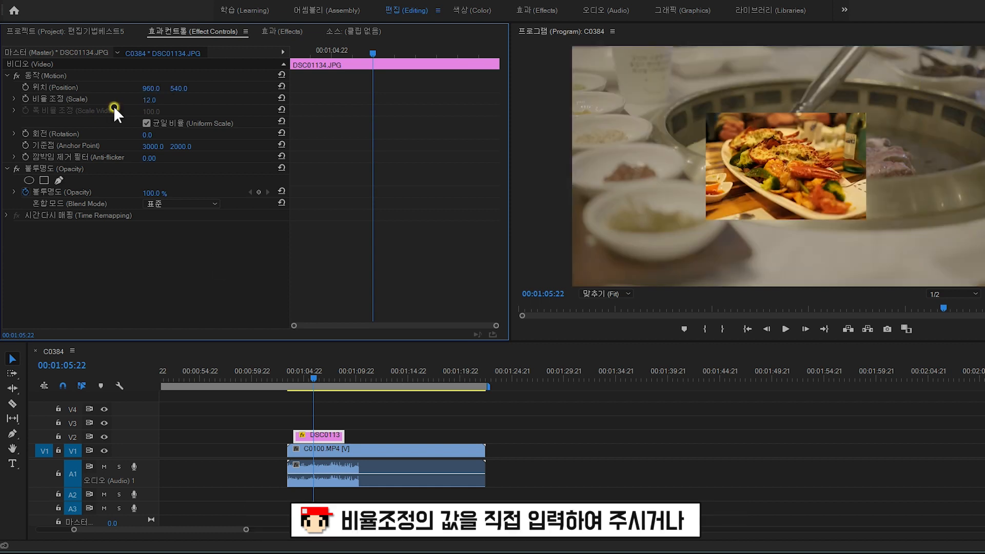
Resize the photo freehand in the preview to a scale of about 10.6 and move it to the frame's lower left, about 373, 816
{"action": "left_click", "coordinate": [157, 100]}
{"action": "left_click", "coordinate": [53, 99]}
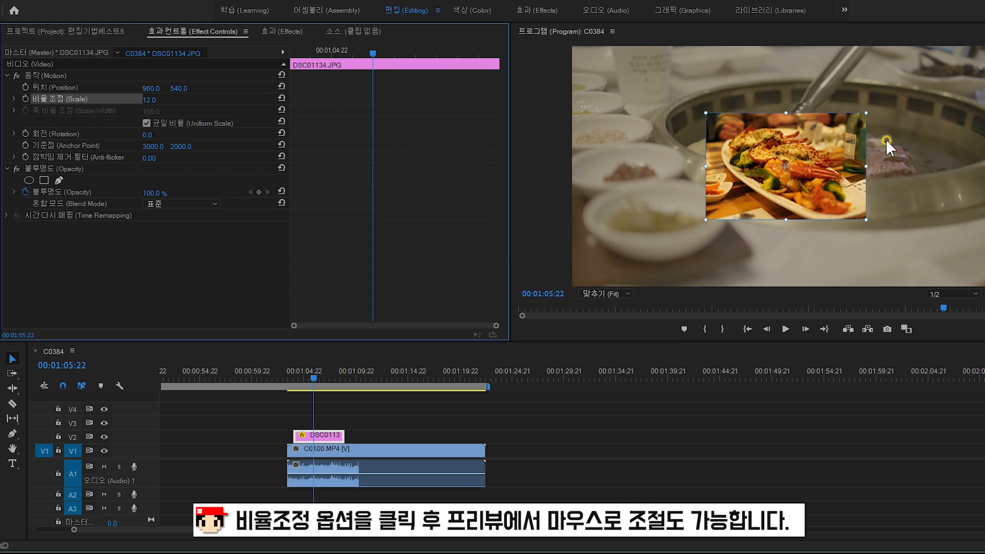
{"action": "mouse_move", "coordinate": [862, 109]}
{"action": "left_mouse_down"}
{"action": "mouse_move", "coordinate": [854, 112]}
{"action": "mouse_move", "coordinate": [965, 88]}
{"action": "mouse_move", "coordinate": [852, 116]}
{"action": "mouse_move", "coordinate": [865, 103]}
{"action": "mouse_move", "coordinate": [801, 129]}
{"action": "mouse_move", "coordinate": [857, 119]}
{"action": "left_mouse_up"}
{"action": "left_click_drag", "start_coordinate": [824, 185], "coordinate": [683, 229]}
Extend both ends of the photo clip on V2 to match the full length of the C0100.MP4 clip
{"action": "left_click_drag", "start_coordinate": [293, 377], "coordinate": [318, 378]}
{"action": "left_click_drag", "start_coordinate": [343, 435], "coordinate": [485, 434]}
{"action": "left_click_drag", "start_coordinate": [297, 436], "coordinate": [288, 436]}
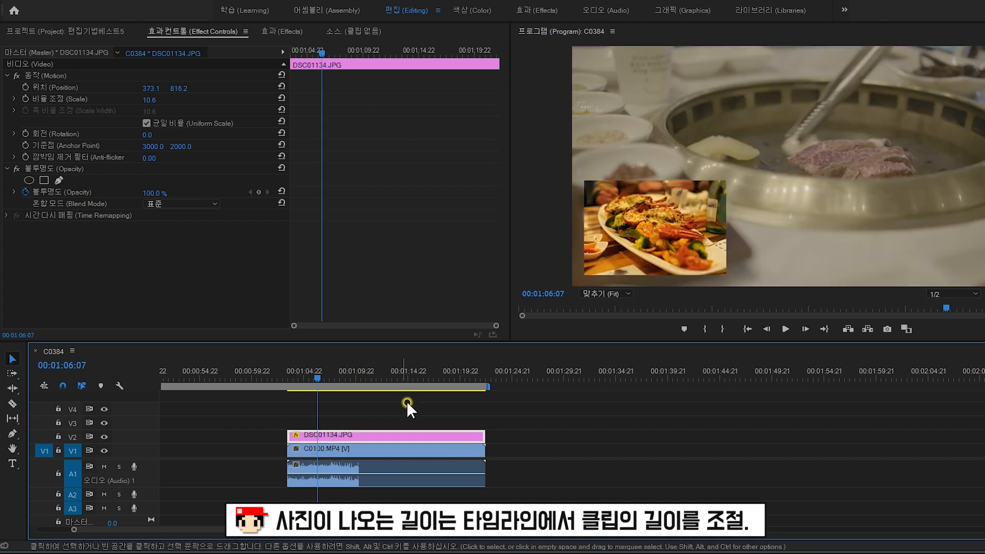
{"action": "left_click", "coordinate": [316, 382]}
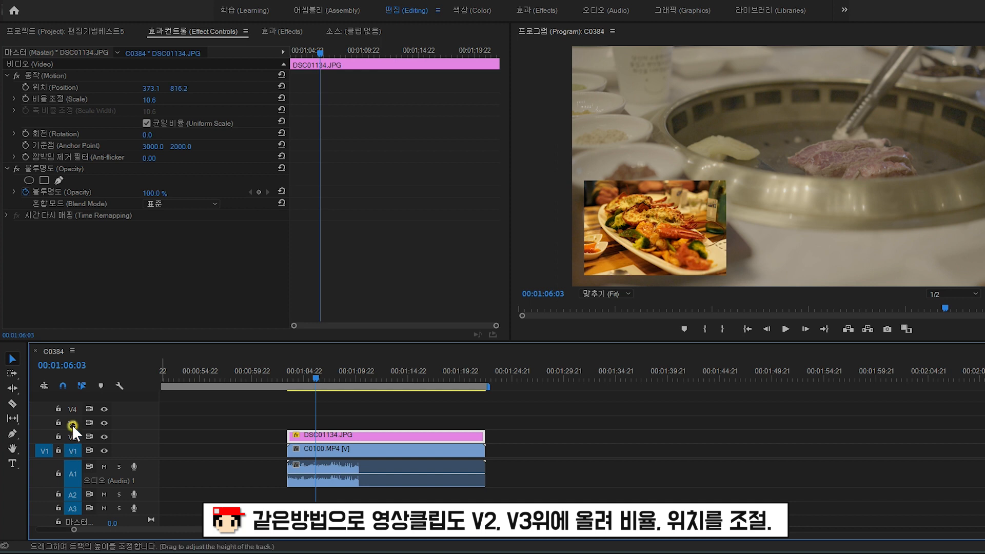
{"action": "left_click", "coordinate": [58, 98]}
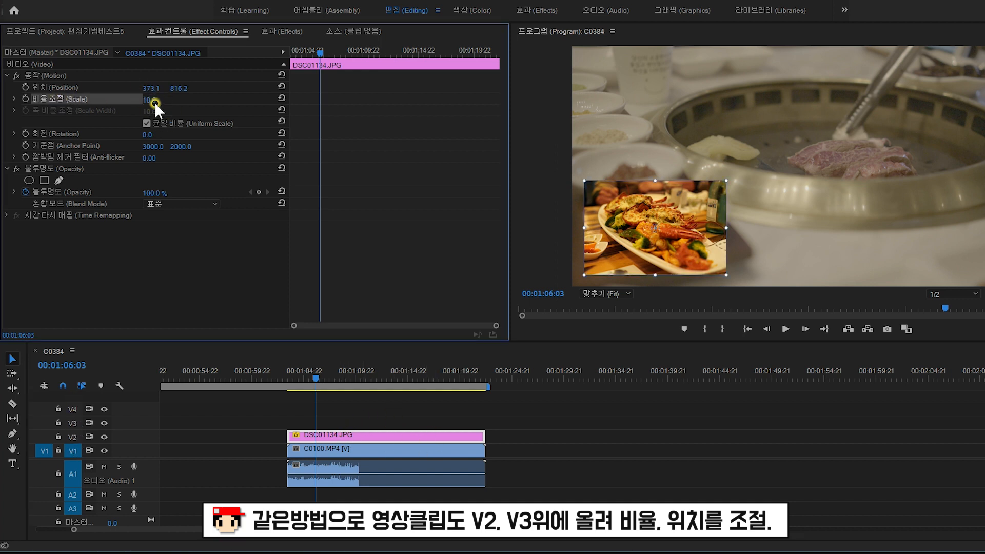
{"action": "left_click", "coordinate": [44, 87]}
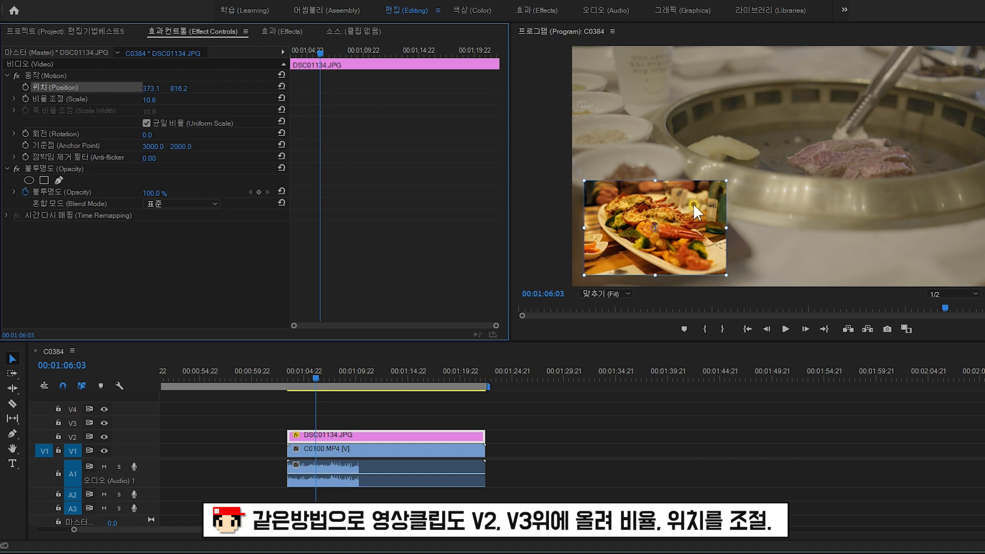
{"action": "left_click", "coordinate": [314, 371]}
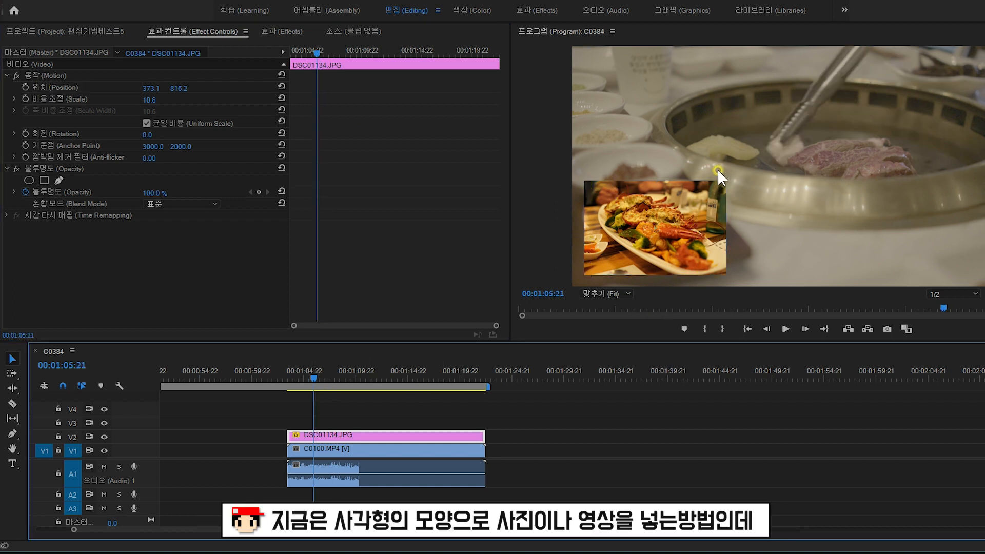
Add an ellipse opacity mask to the photo, widen it into a near circle over the food, and preview it along the clip
{"action": "left_click", "coordinate": [338, 375]}
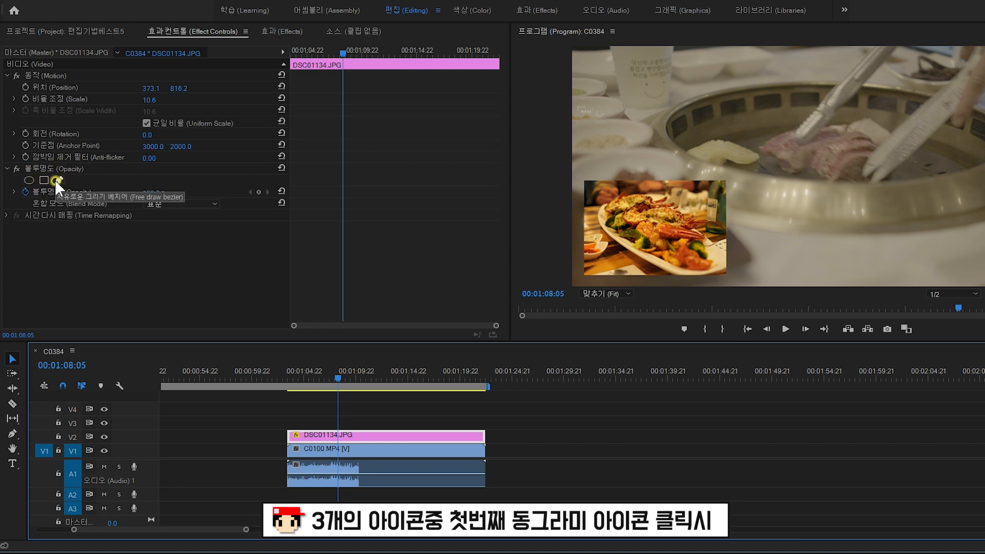
{"action": "left_click", "coordinate": [29, 180]}
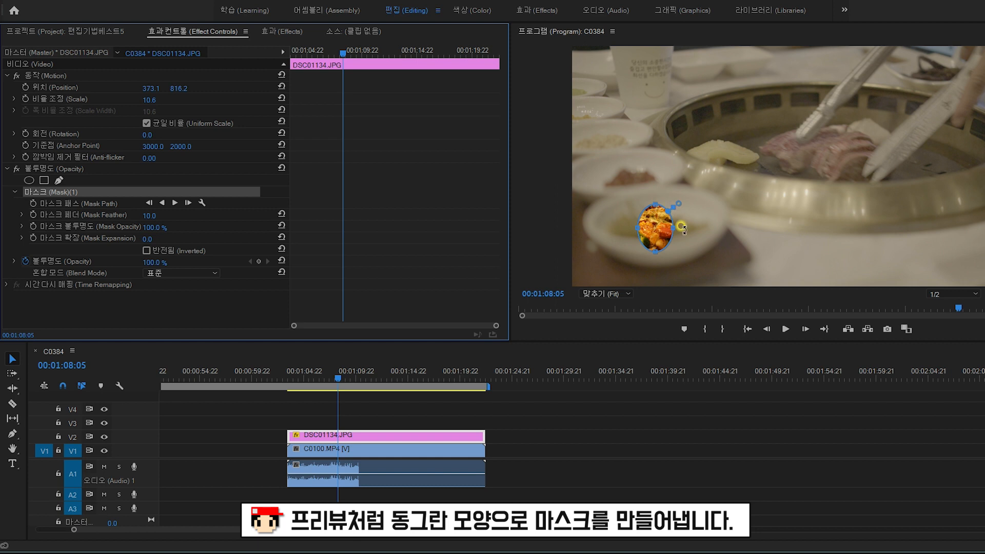
{"action": "left_click_drag", "start_coordinate": [632, 222], "coordinate": [646, 196]}
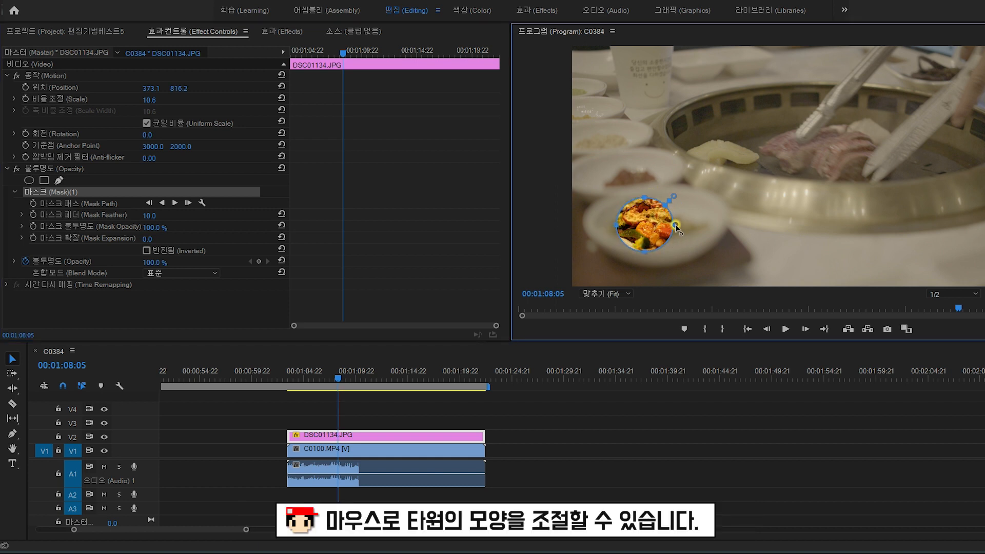
{"action": "left_click", "coordinate": [544, 401]}
{"action": "left_click_drag", "start_coordinate": [289, 378], "coordinate": [455, 377]}
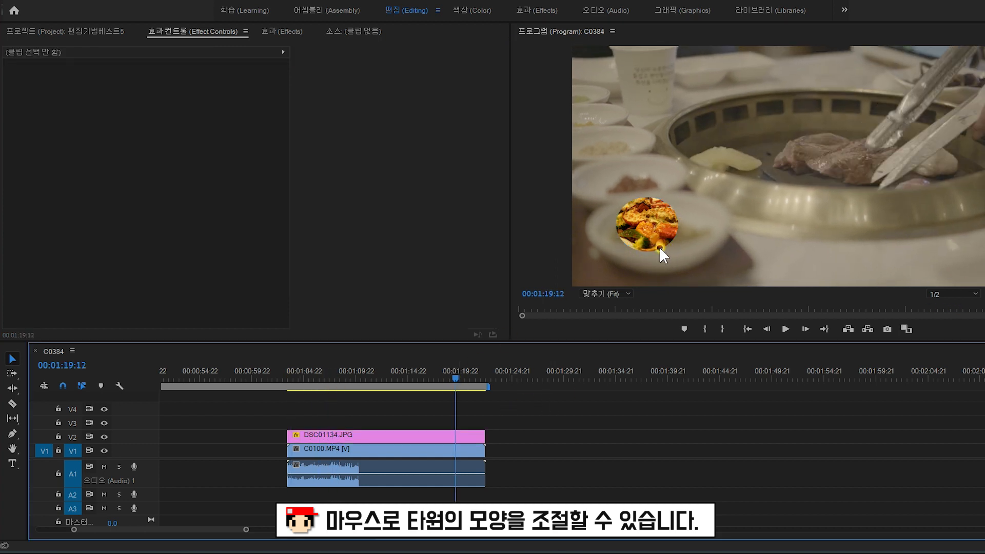
{"action": "left_click", "coordinate": [317, 378]}
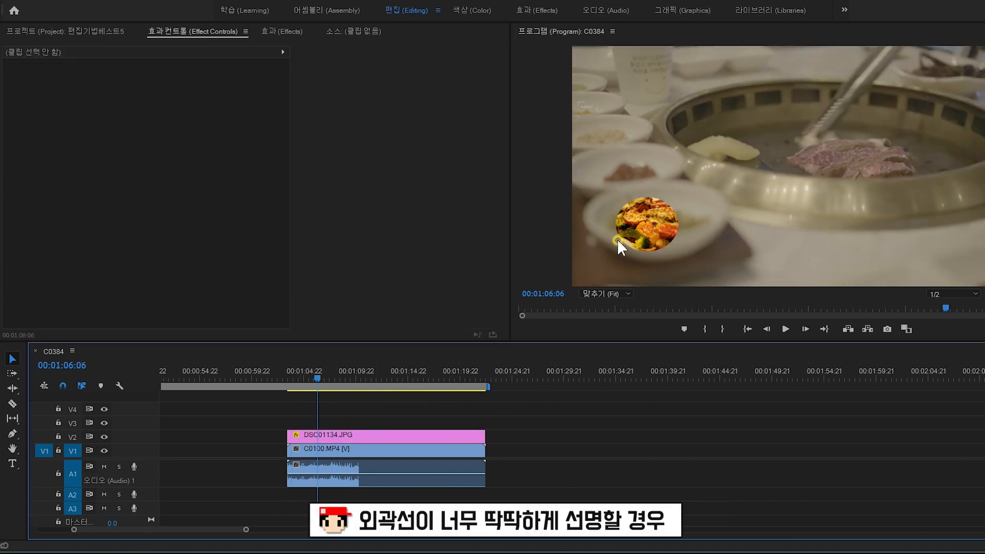
Raise the circular mask's feather to 487, then increase it to about 988 directly in the preview
{"action": "left_click", "coordinate": [329, 435]}
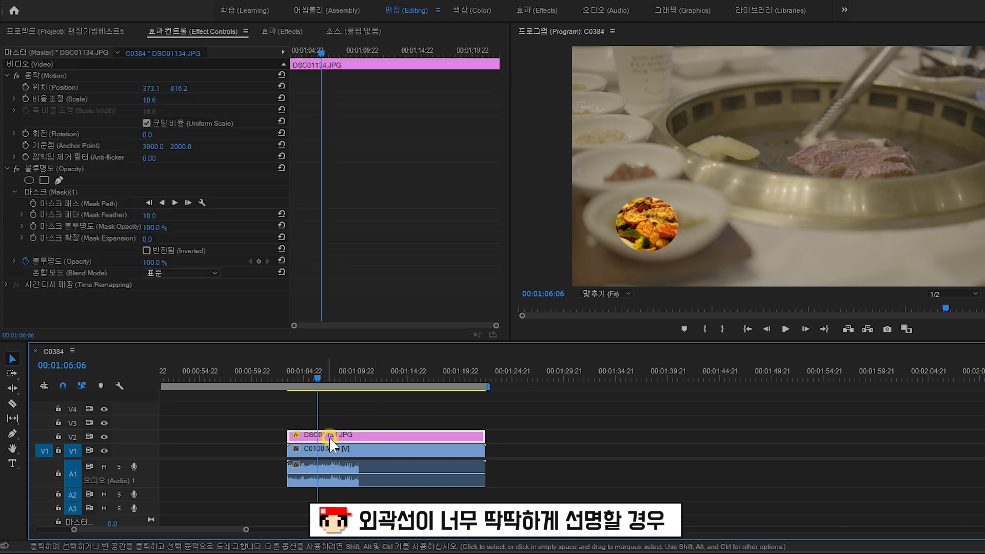
{"action": "left_click", "coordinate": [38, 191]}
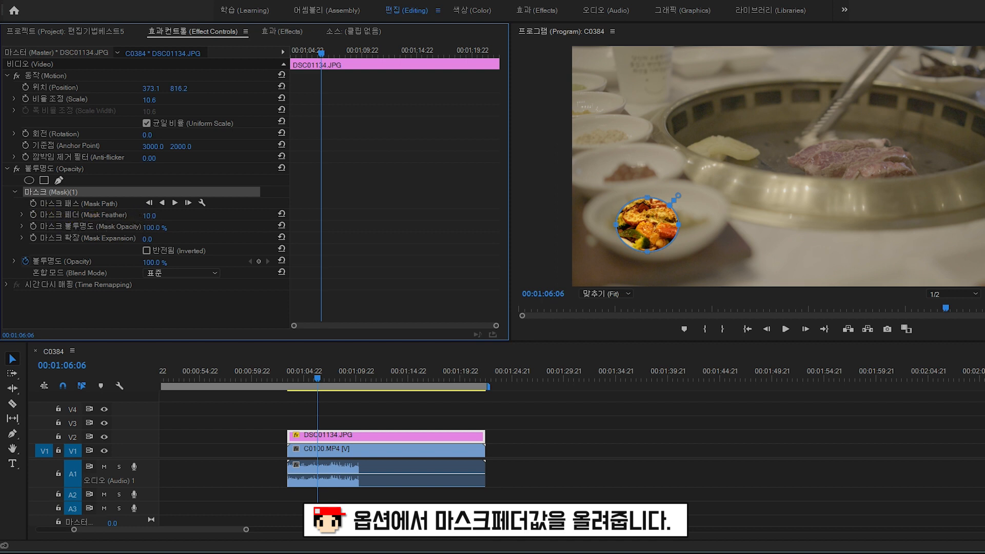
{"action": "left_click_drag", "start_coordinate": [152, 214], "coordinate": [209, 213]}
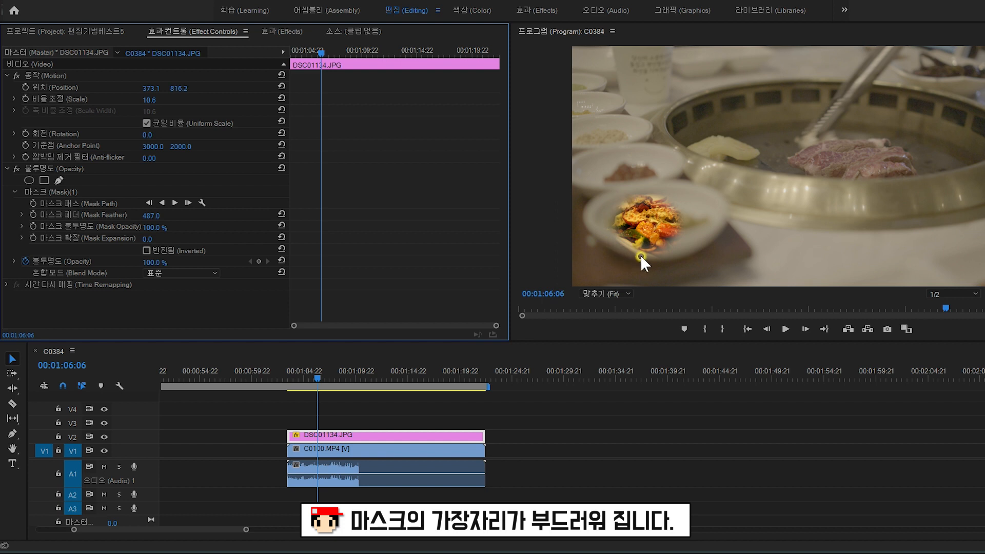
{"action": "left_click", "coordinate": [46, 192]}
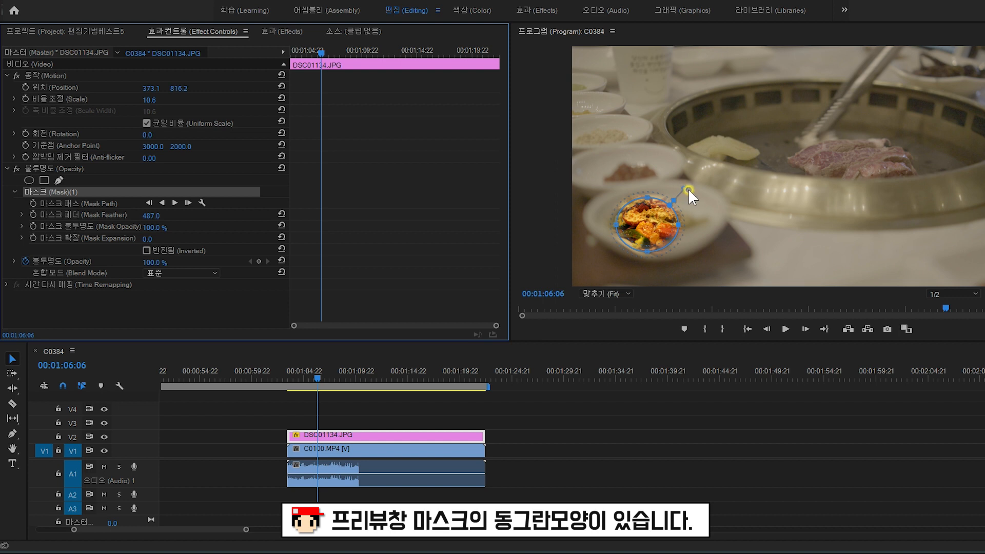
{"action": "mouse_move", "coordinate": [689, 190]}
{"action": "left_mouse_down"}
{"action": "mouse_move", "coordinate": [679, 196]}
{"action": "mouse_move", "coordinate": [700, 172]}
{"action": "mouse_move", "coordinate": [689, 183]}
{"action": "left_mouse_up"}
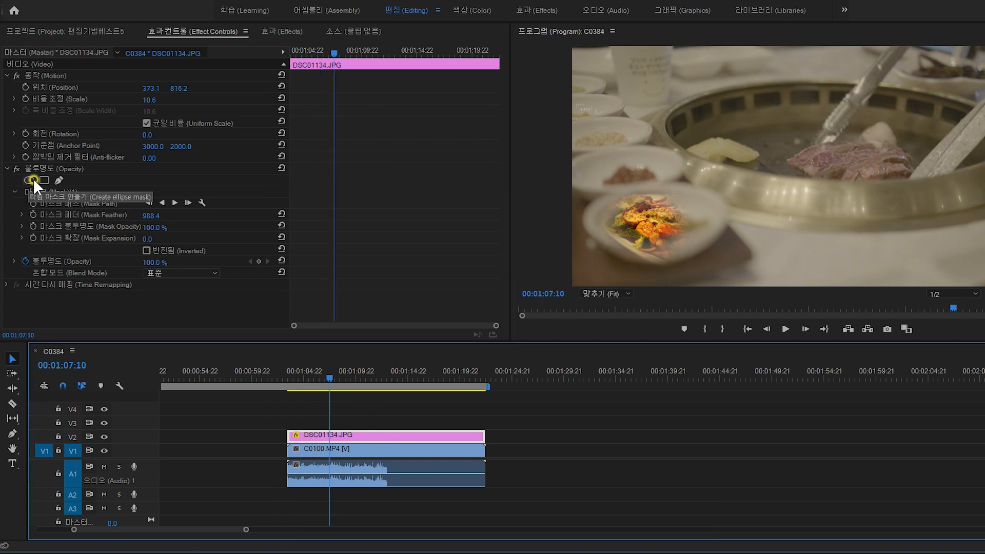
Add a four-point polygon opacity mask to the photo and pull its corners outward into a larger rectangle over the food
{"action": "left_click", "coordinate": [45, 181]}
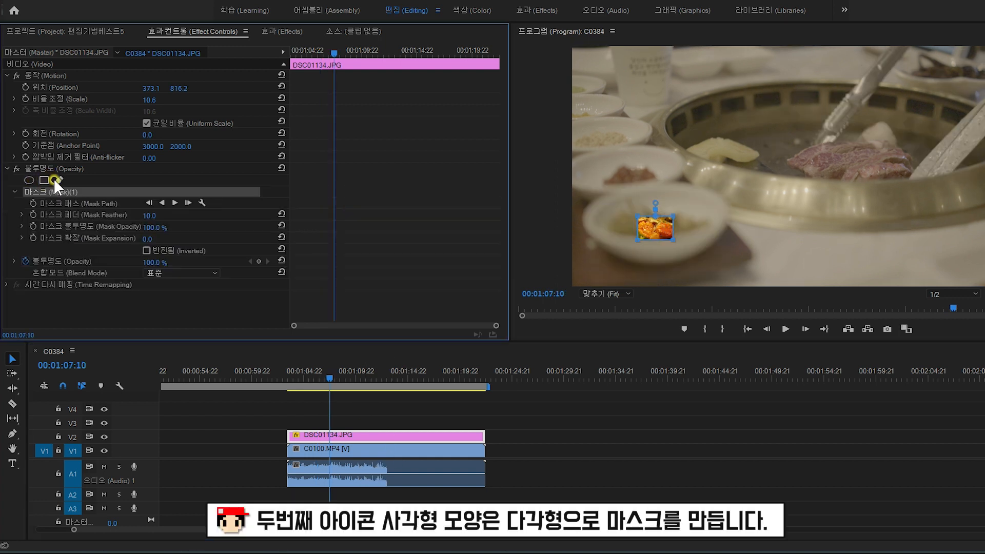
{"action": "left_click_drag", "start_coordinate": [639, 218], "coordinate": [692, 201]}
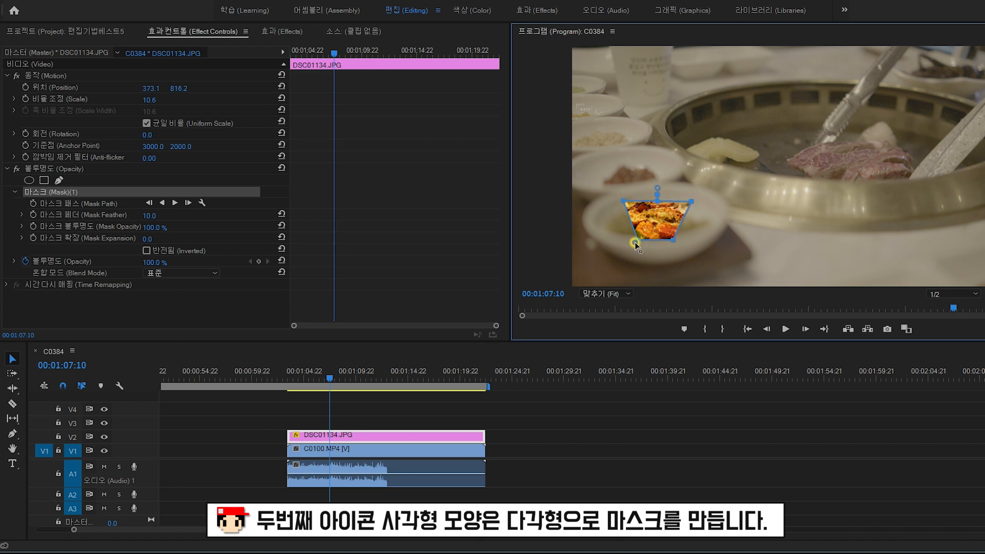
{"action": "left_click_drag", "start_coordinate": [640, 240], "coordinate": [616, 243]}
{"action": "left_click_drag", "start_coordinate": [674, 240], "coordinate": [691, 246]}
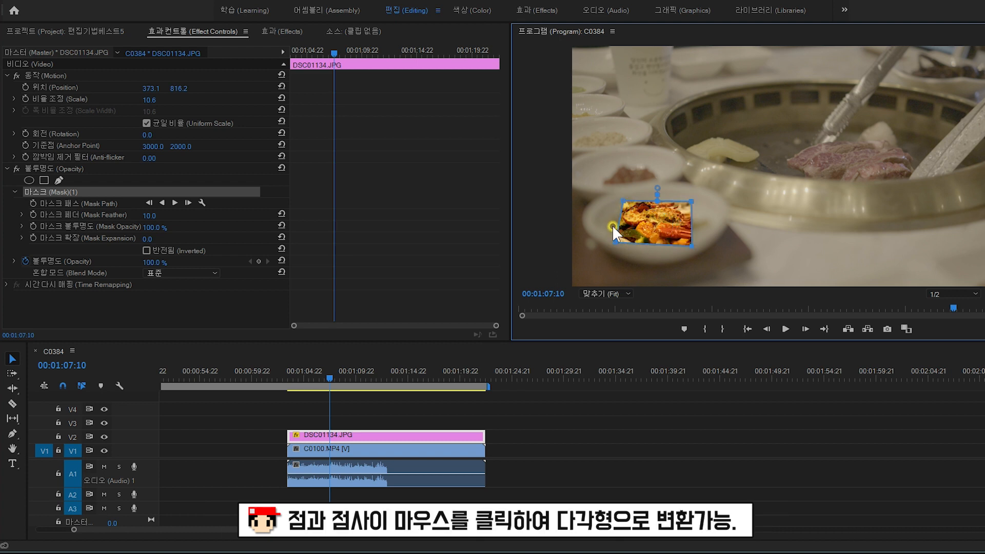
Add points on the bottom and left edges of the rectangular mask and reshape it into a many-sided polygon
{"action": "left_click", "coordinate": [657, 246]}
{"action": "left_click", "coordinate": [620, 223]}
{"action": "left_click_drag", "start_coordinate": [655, 251], "coordinate": [652, 257]}
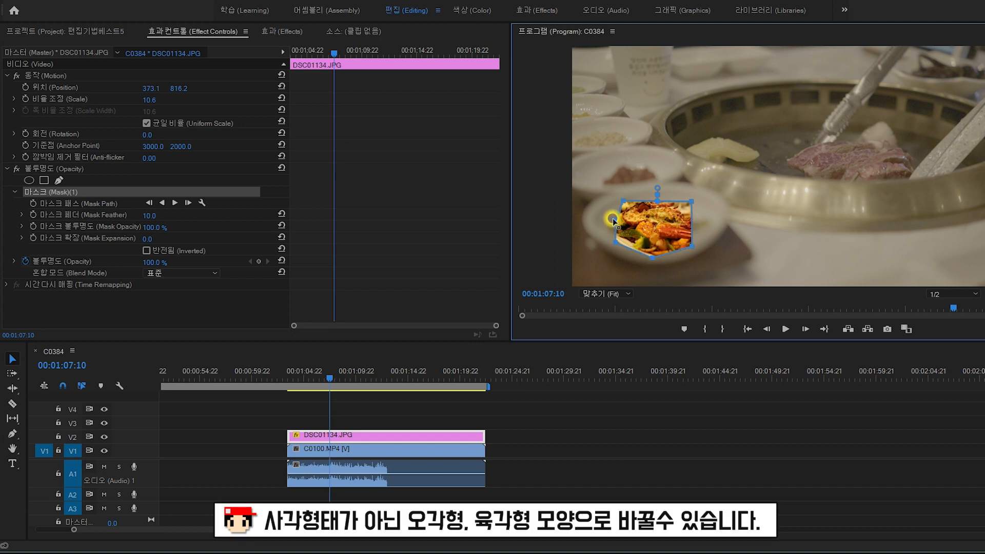
{"action": "left_click_drag", "start_coordinate": [624, 200], "coordinate": [637, 197]}
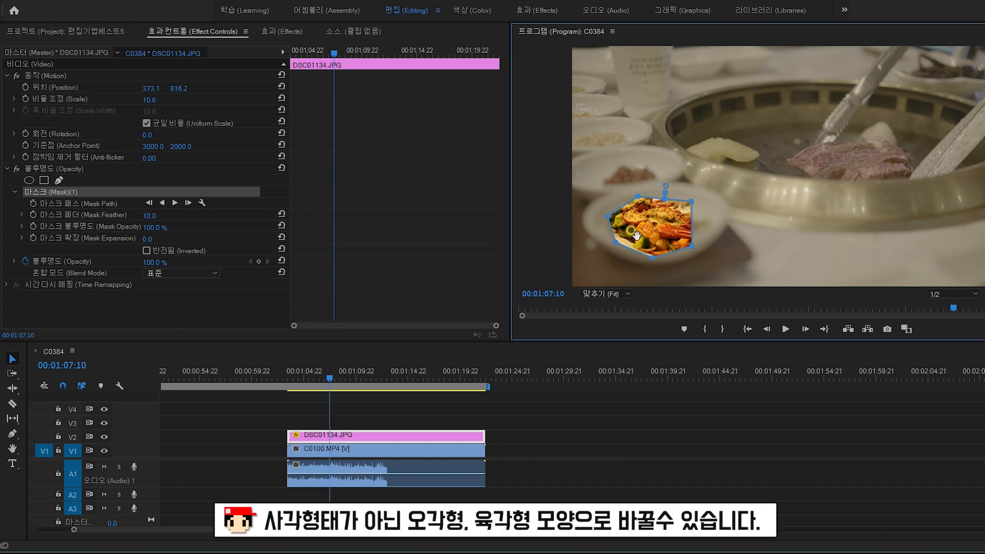
{"action": "left_click_drag", "start_coordinate": [617, 242], "coordinate": [617, 249]}
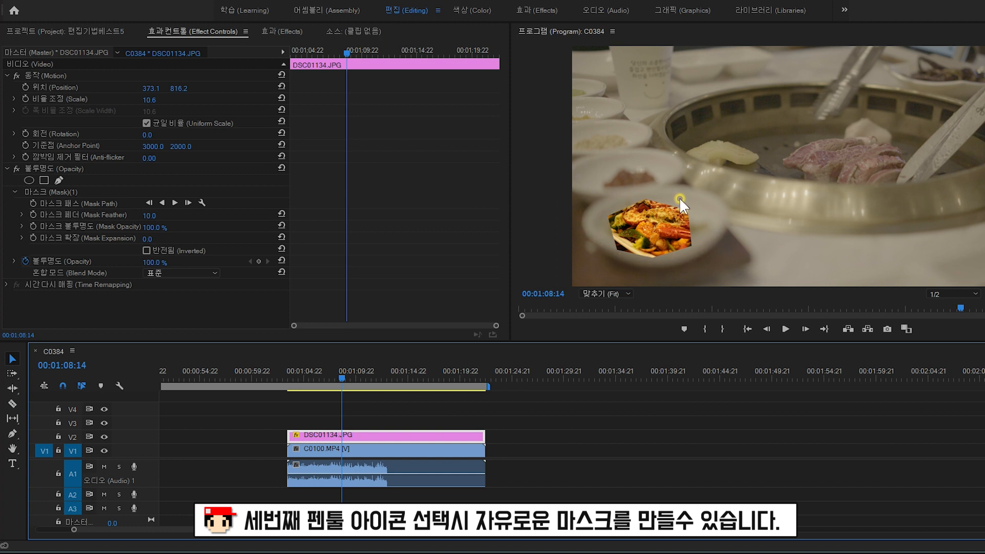
Delete the polygon mask from the photo clip's opacity
{"action": "left_click", "coordinate": [62, 192]}
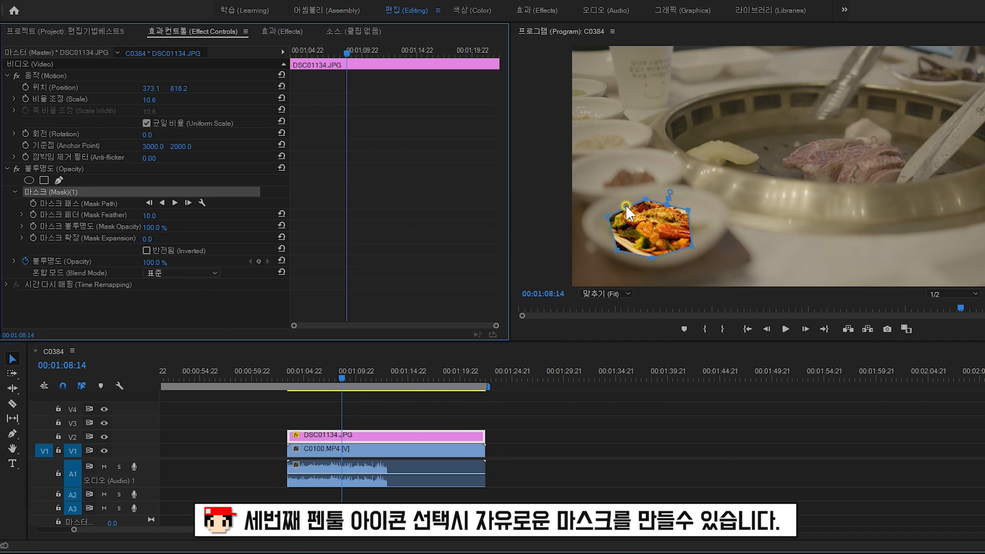
{"action": "key", "text": "Delete"}
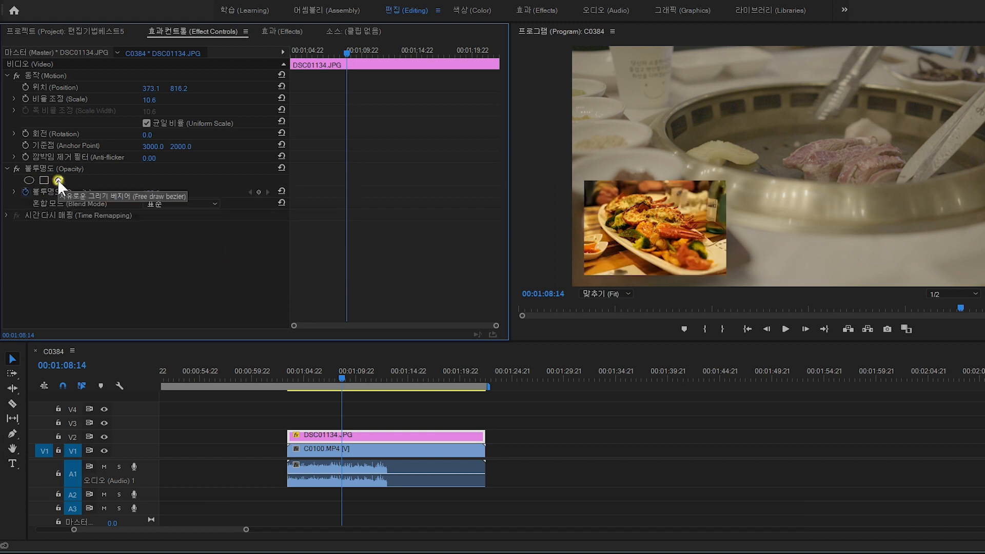
Trace the plate's outline on the photo with a closed free-draw bezier opacity mask and adjust the feathering of its edge
{"action": "left_click", "coordinate": [58, 179]}
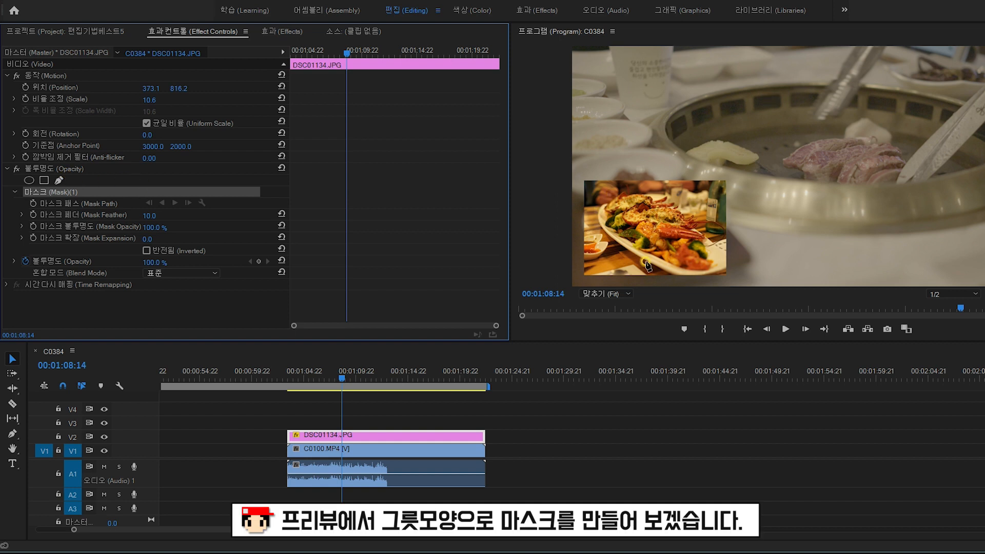
{"action": "left_click", "coordinate": [604, 205]}
{"action": "mouse_move", "coordinate": [597, 222]}
{"action": "left_mouse_down"}
{"action": "mouse_move", "coordinate": [604, 229]}
{"action": "mouse_move", "coordinate": [600, 217]}
{"action": "left_mouse_up"}
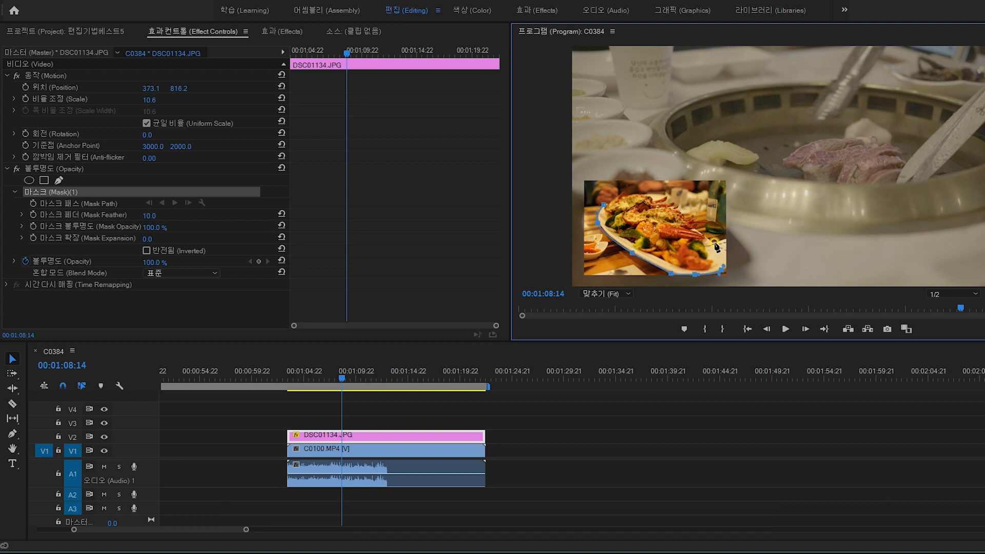
{"action": "left_click", "coordinate": [715, 242]}
{"action": "left_click_drag", "start_coordinate": [636, 194], "coordinate": [622, 197]}
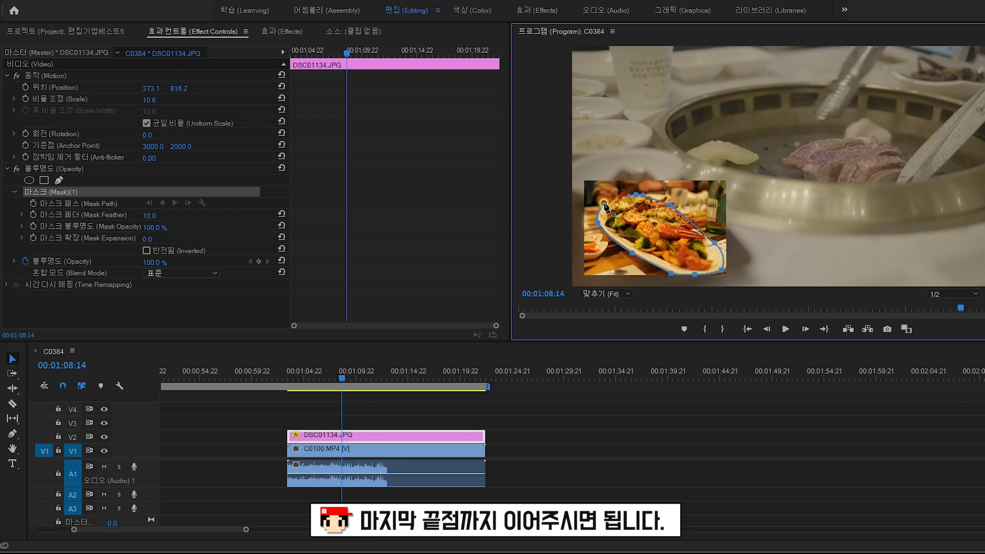
{"action": "left_click", "coordinate": [608, 203]}
{"action": "mouse_move", "coordinate": [600, 209]}
{"action": "left_mouse_down"}
{"action": "mouse_move", "coordinate": [622, 195]}
{"action": "mouse_move", "coordinate": [614, 197]}
{"action": "left_mouse_up"}
{"action": "left_click", "coordinate": [652, 265]}
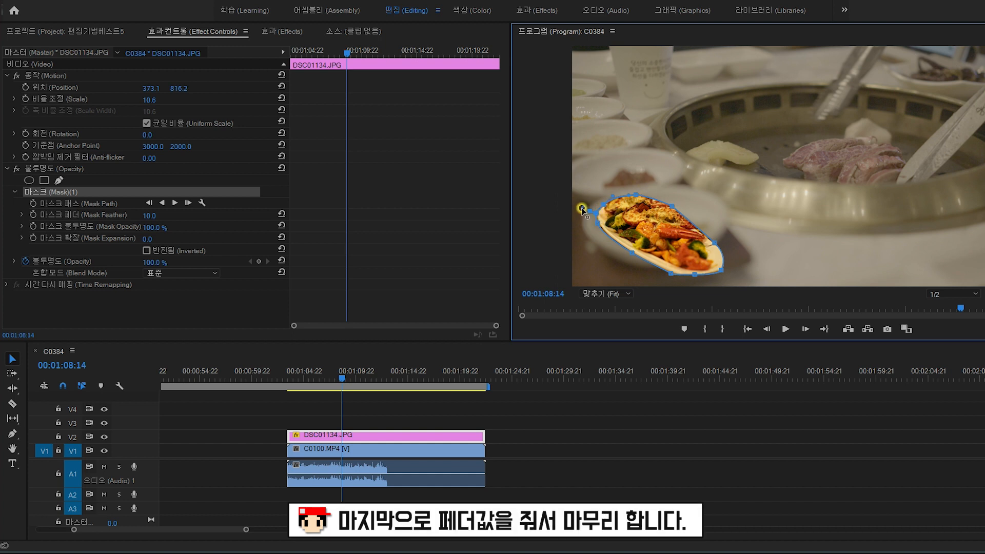
{"action": "left_click_drag", "start_coordinate": [583, 209], "coordinate": [626, 200]}
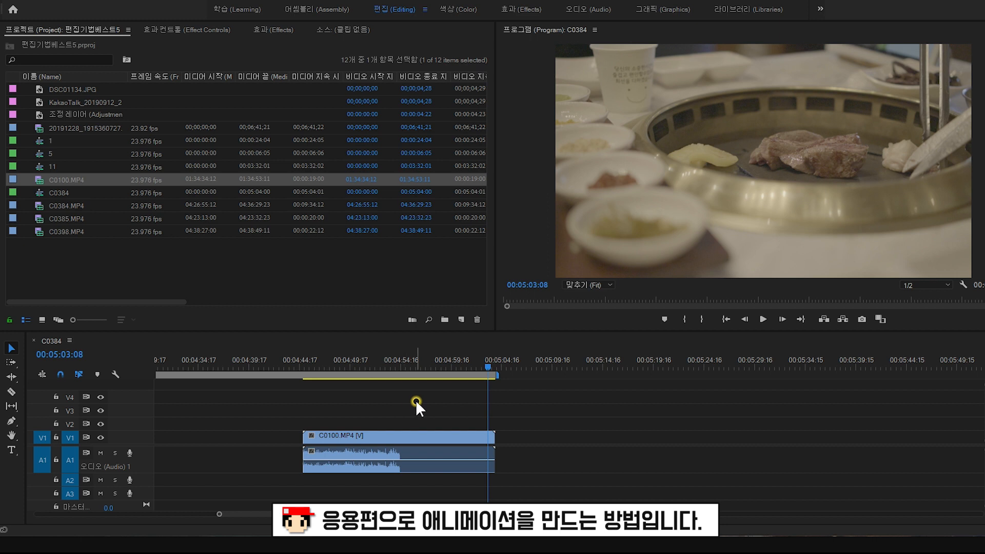
Select the C0100.MP4 clip and start its Scale animation with a keyframe of 100 at the clip's first frame
{"action": "left_click", "coordinate": [313, 362]}
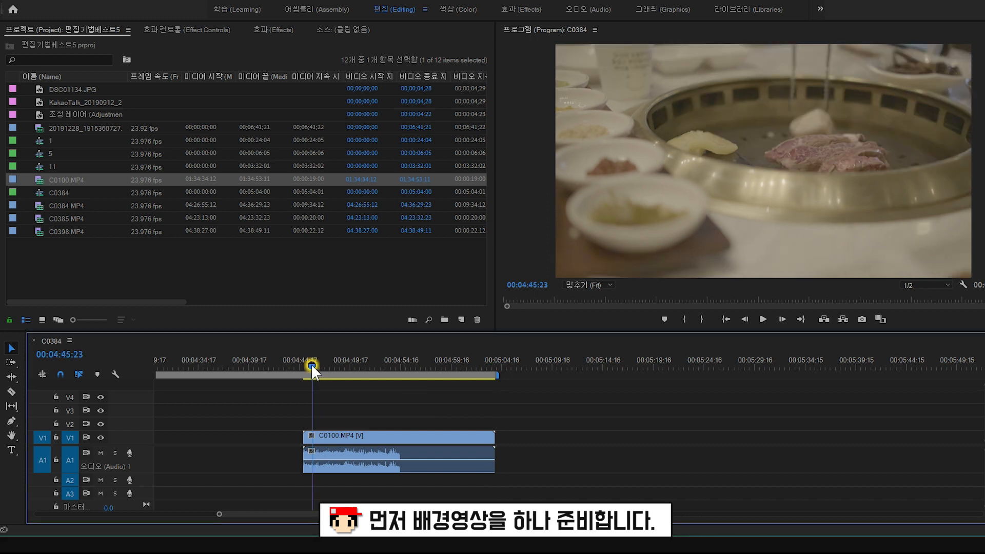
{"action": "left_click_drag", "start_coordinate": [312, 365], "coordinate": [323, 366]}
{"action": "left_click", "coordinate": [349, 430]}
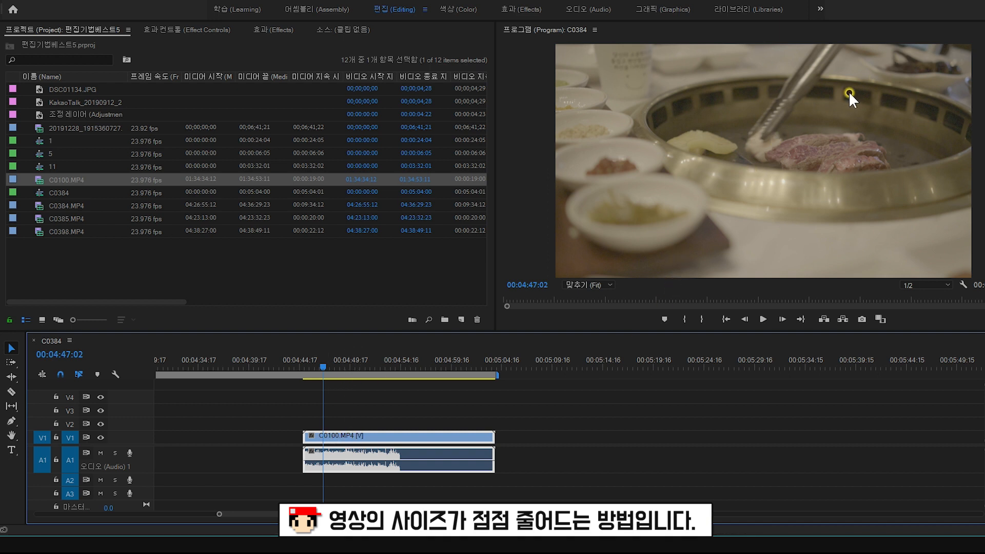
{"action": "left_click", "coordinate": [327, 369]}
{"action": "left_click_drag", "start_coordinate": [326, 369], "coordinate": [303, 368]}
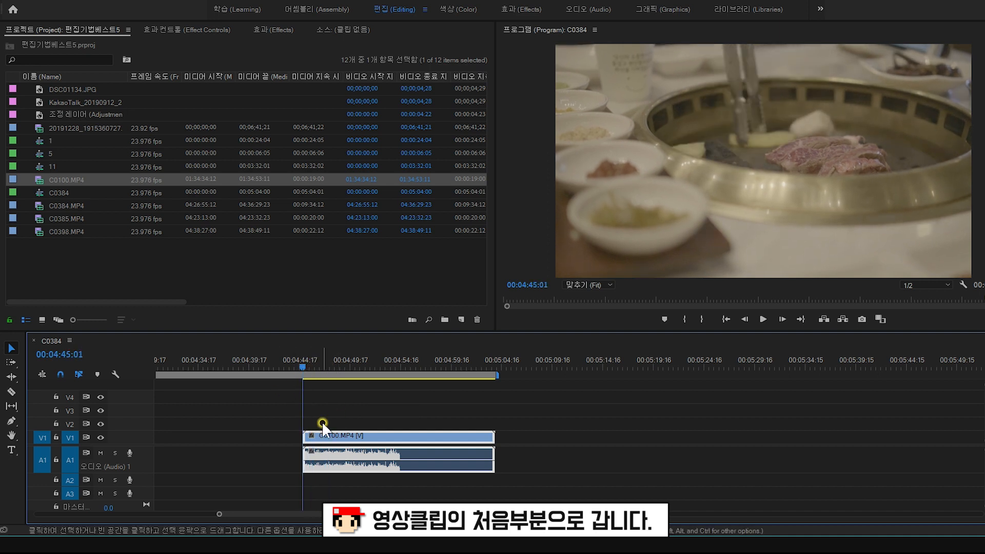
{"action": "mouse_move", "coordinate": [300, 366]}
{"action": "left_mouse_down"}
{"action": "mouse_move", "coordinate": [328, 366]}
{"action": "mouse_move", "coordinate": [303, 366]}
{"action": "left_mouse_up"}
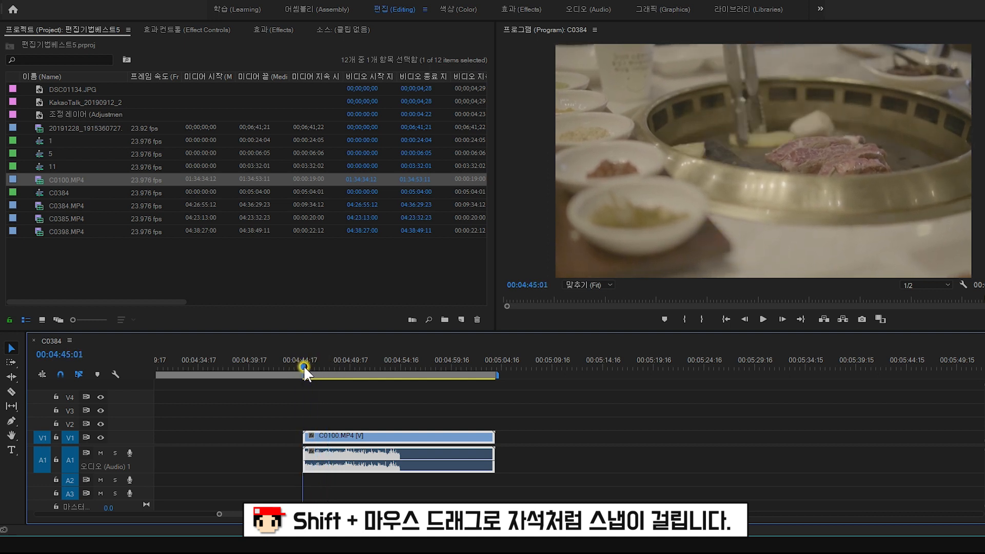
{"action": "left_click", "coordinate": [169, 29]}
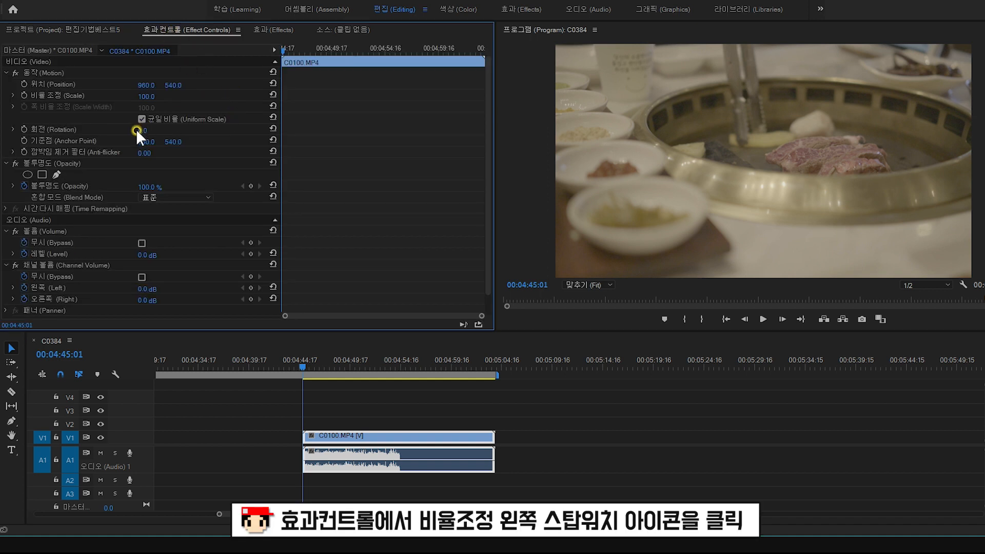
{"action": "left_click", "coordinate": [42, 95]}
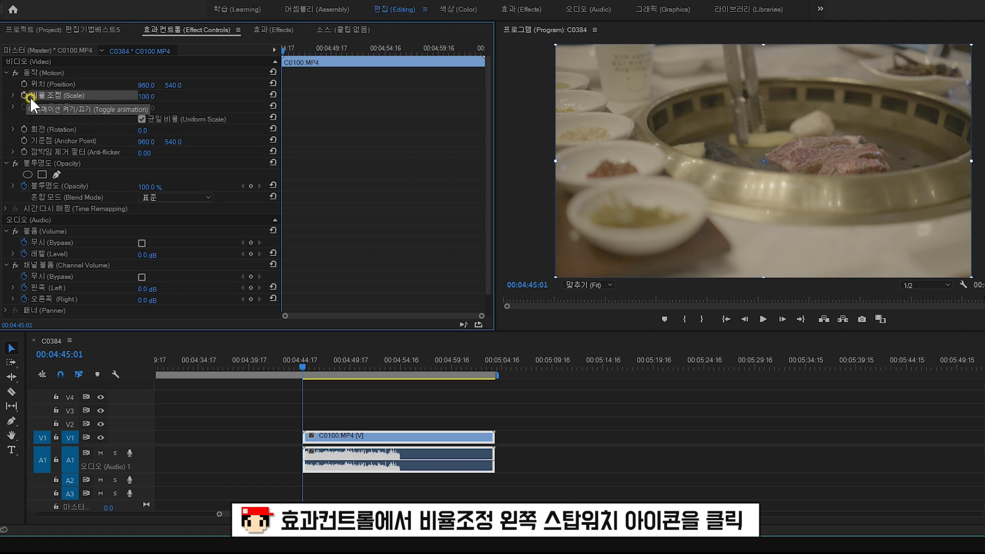
{"action": "left_click", "coordinate": [23, 94]}
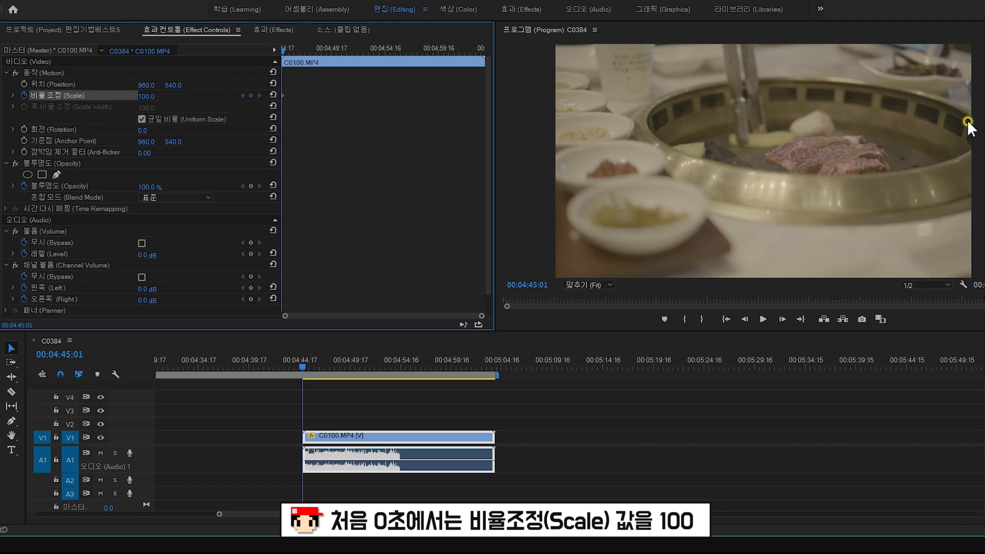
Add a second Scale keyframe of 10 at 00:04:51:11 and play the shrinking animation from the clip's start
{"action": "left_click", "coordinate": [306, 368]}
{"action": "left_click_drag", "start_coordinate": [307, 369], "coordinate": [366, 371]}
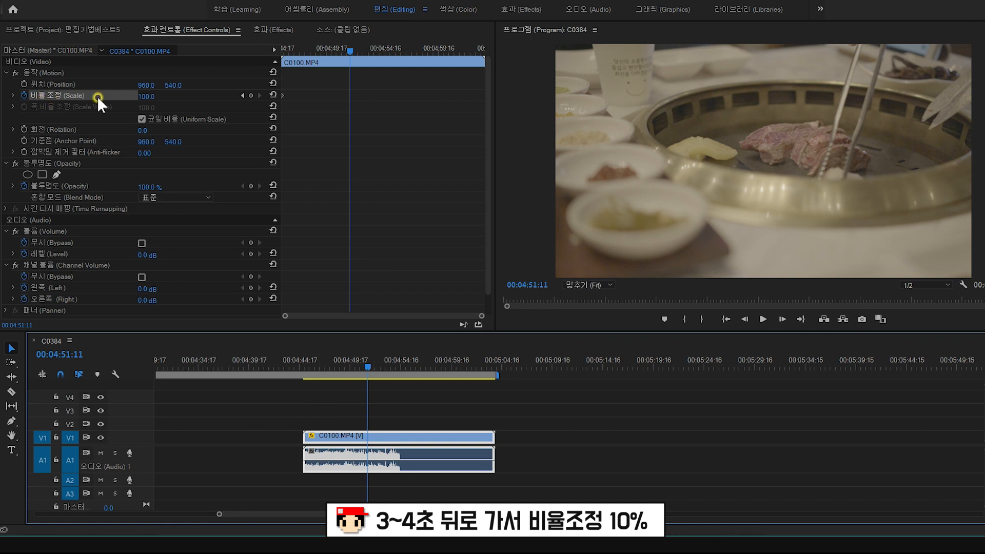
{"action": "left_click", "coordinate": [143, 96]}
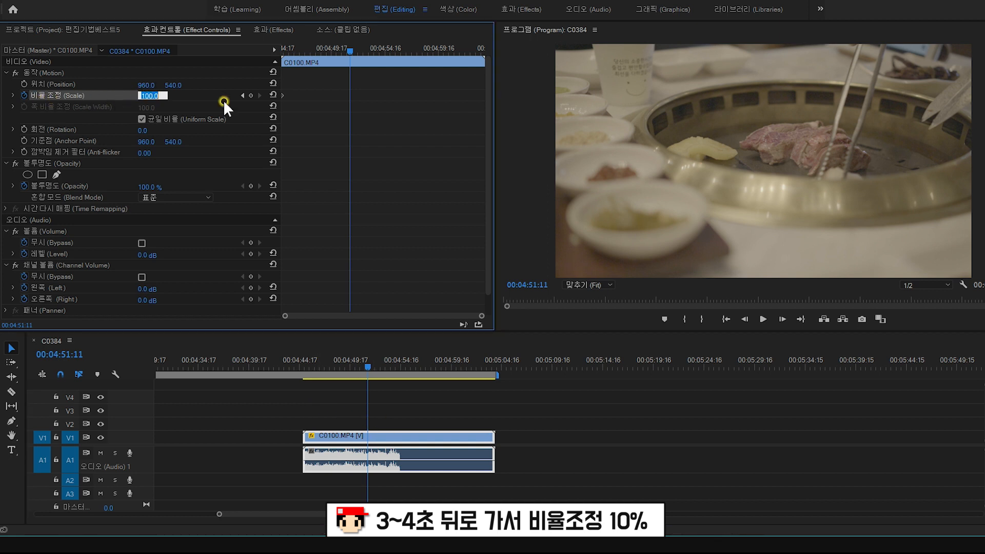
{"action": "type", "text": "10"}
{"action": "key", "text": "Return"}
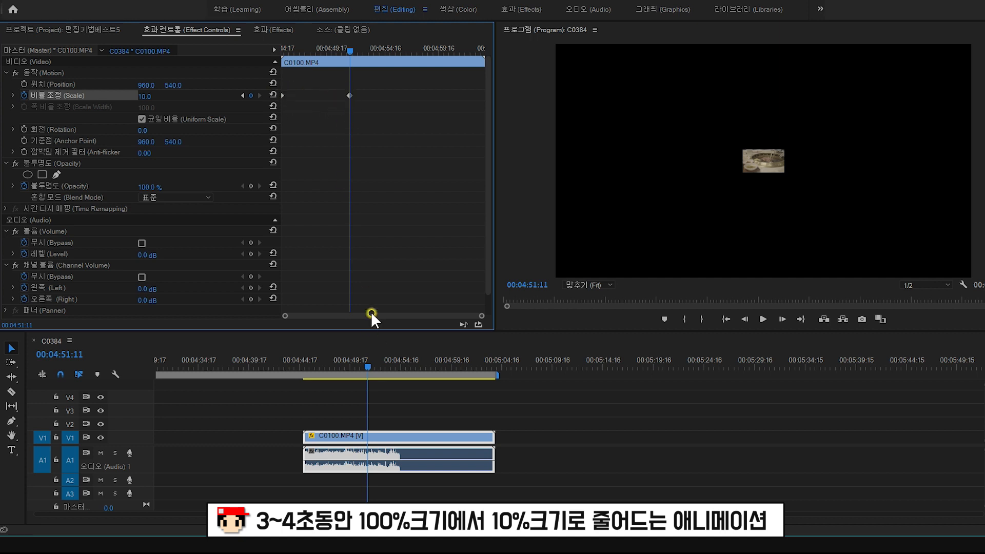
{"action": "left_click", "coordinate": [304, 367]}
{"action": "key", "text": "space"}
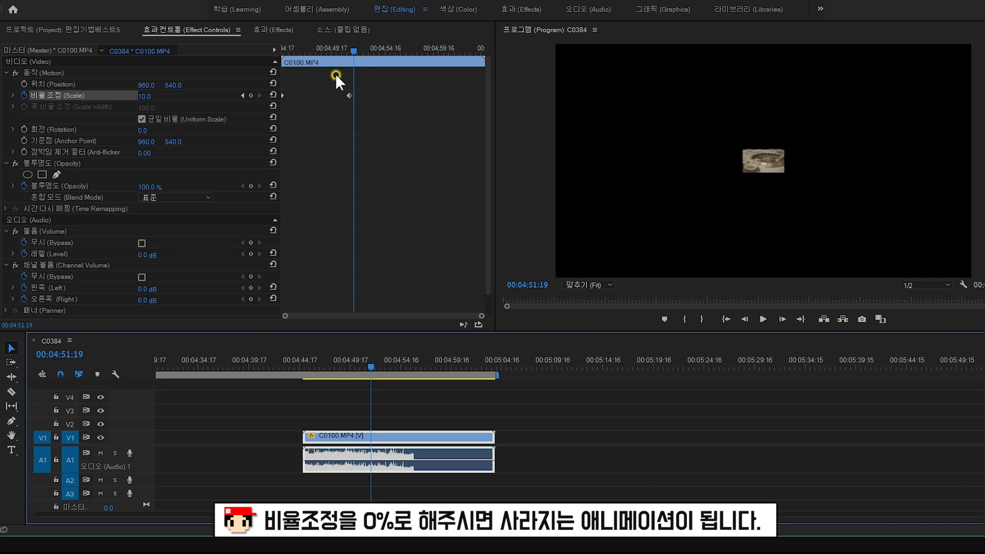
Change the second Scale keyframe to 0 and play the animation from the clip's start
{"action": "left_click_drag", "start_coordinate": [352, 48], "coordinate": [349, 48]}
{"action": "left_click", "coordinate": [146, 96]}
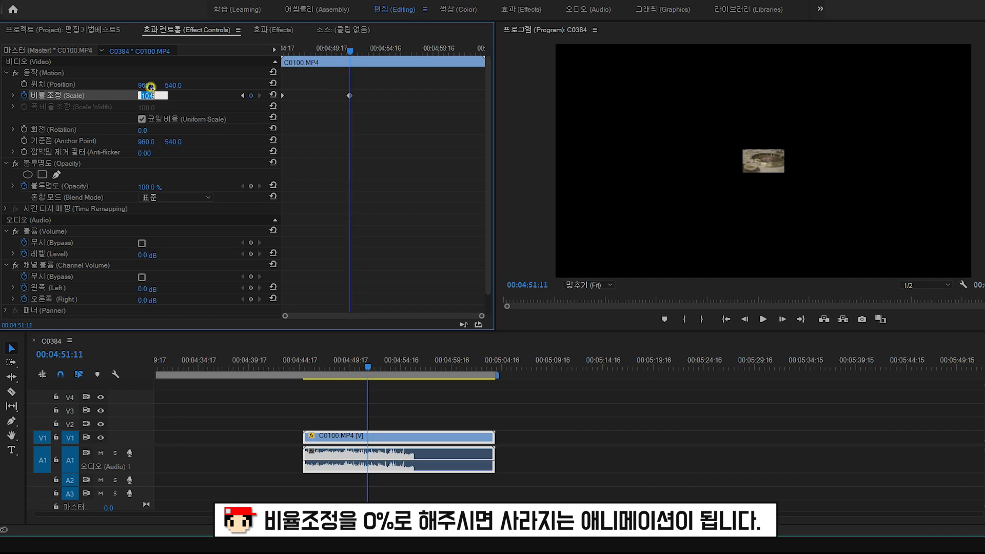
{"action": "type", "text": "0"}
{"action": "key", "text": "Return"}
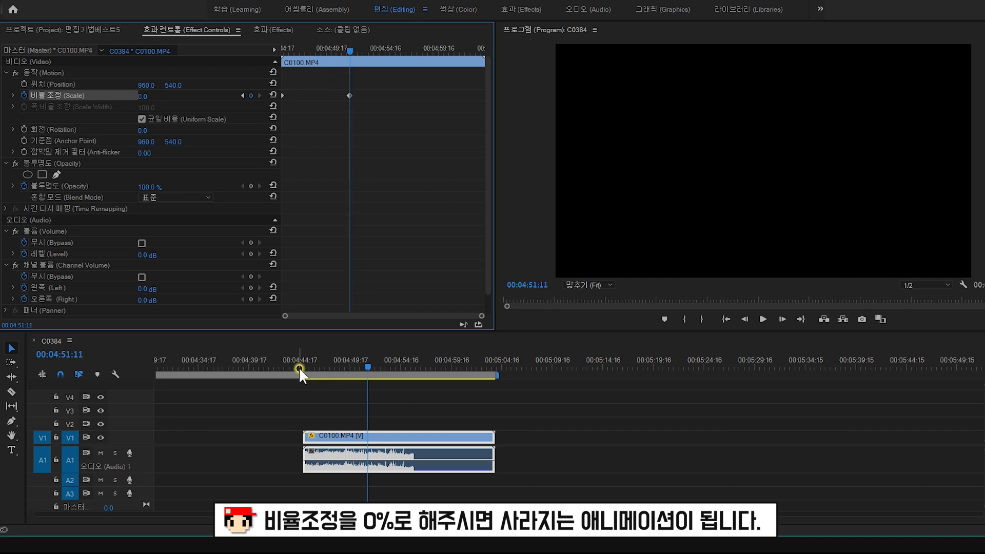
{"action": "left_click", "coordinate": [301, 364]}
{"action": "key", "text": "space"}
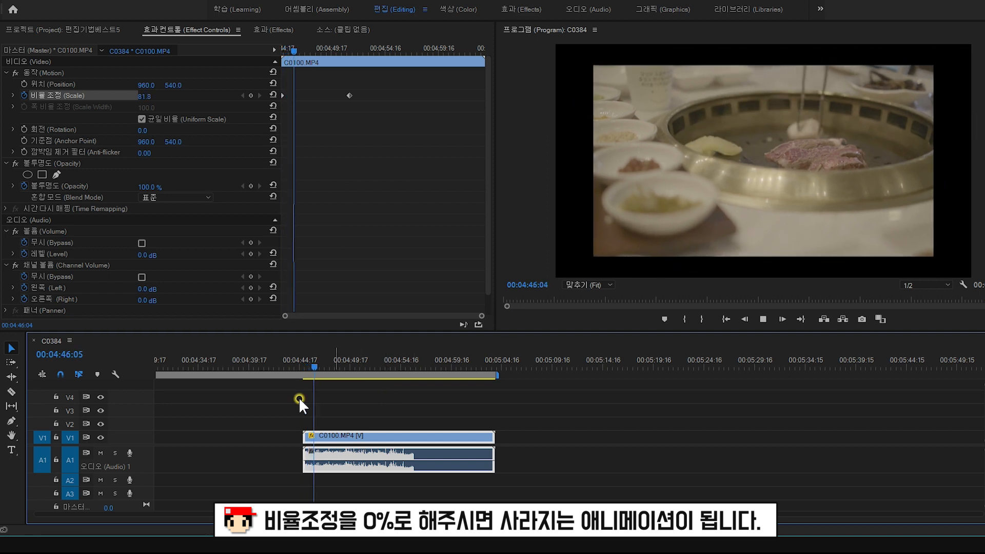
{"action": "key", "text": "space"}
Test faster and slower shrinking by moving the second Scale keyframe earlier and later, and place it at about 00:04:50:21
{"action": "left_click_drag", "start_coordinate": [351, 97], "coordinate": [327, 96]}
{"action": "left_click", "coordinate": [297, 66]}
{"action": "key", "text": "space"}
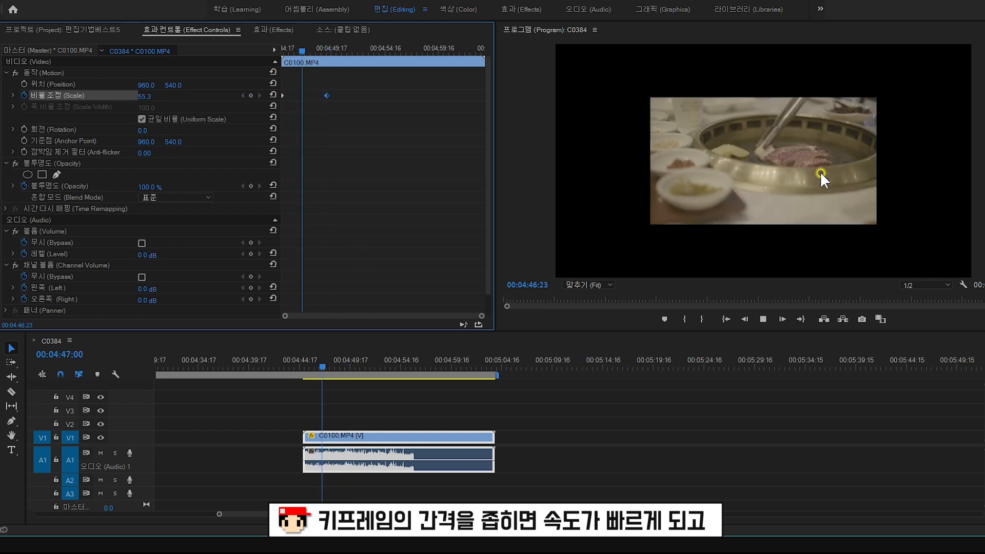
{"action": "left_click_drag", "start_coordinate": [329, 94], "coordinate": [391, 96]}
{"action": "key", "text": "space"}
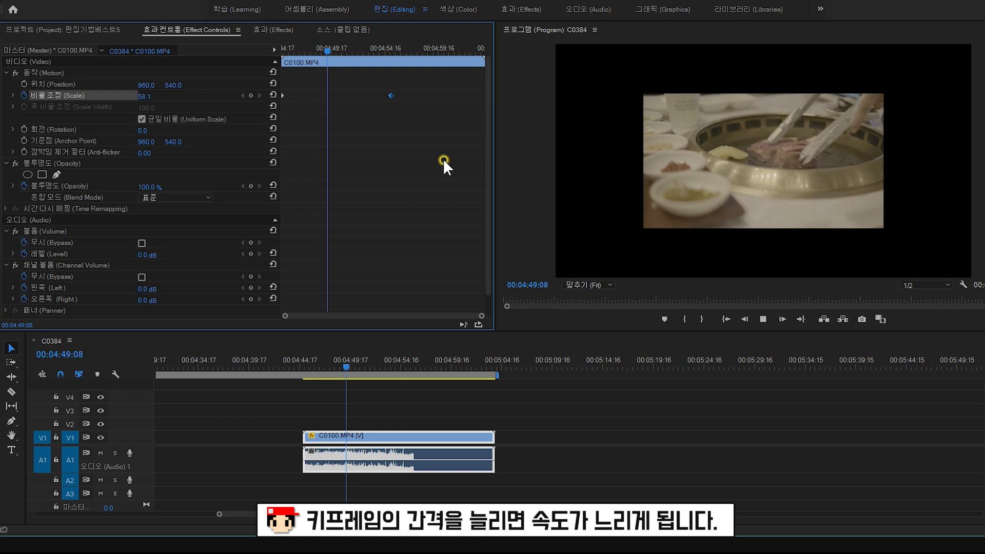
{"action": "left_click_drag", "start_coordinate": [391, 95], "coordinate": [344, 95]}
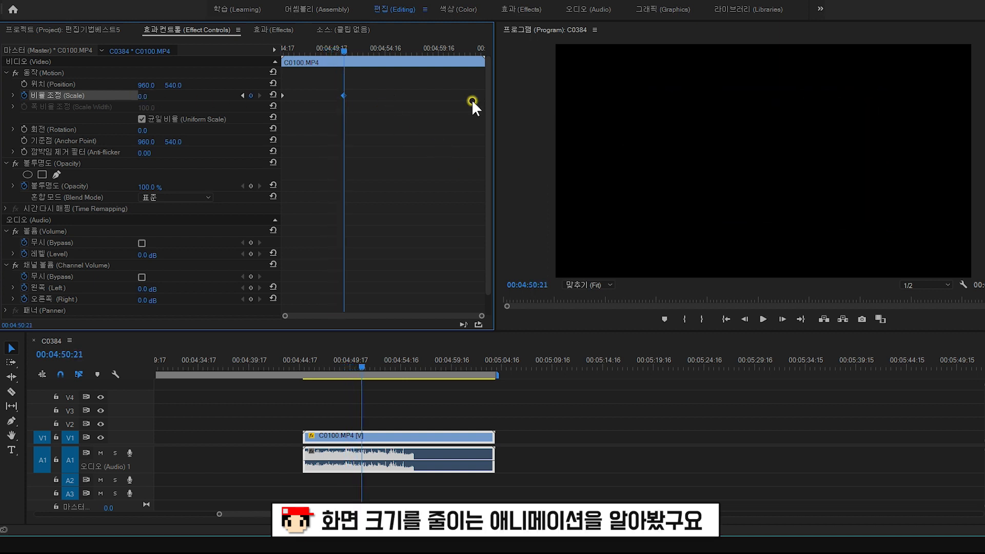
Set the second Scale keyframe at 00:04:50:21 to 15
{"action": "mouse_move", "coordinate": [344, 362]}
{"action": "left_mouse_down"}
{"action": "mouse_move", "coordinate": [324, 368]}
{"action": "mouse_move", "coordinate": [359, 365]}
{"action": "left_mouse_up"}
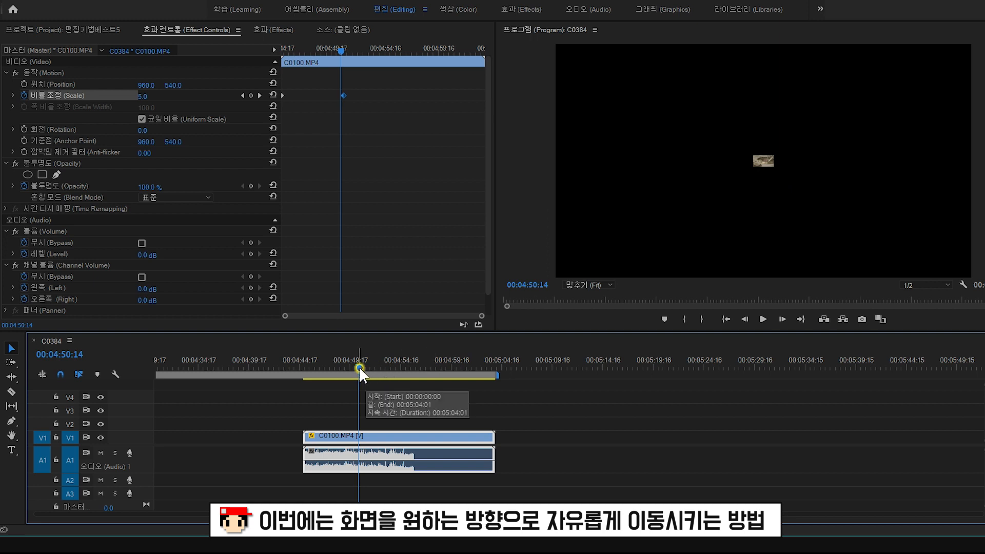
{"action": "left_click_drag", "start_coordinate": [359, 368], "coordinate": [354, 366]}
{"action": "type", "text": "15"}
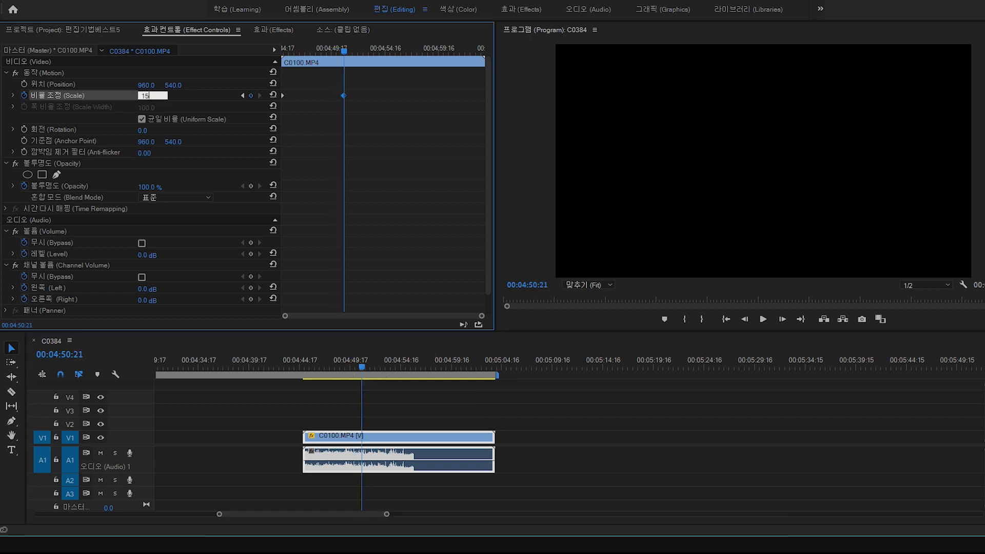
{"action": "key", "text": "Return"}
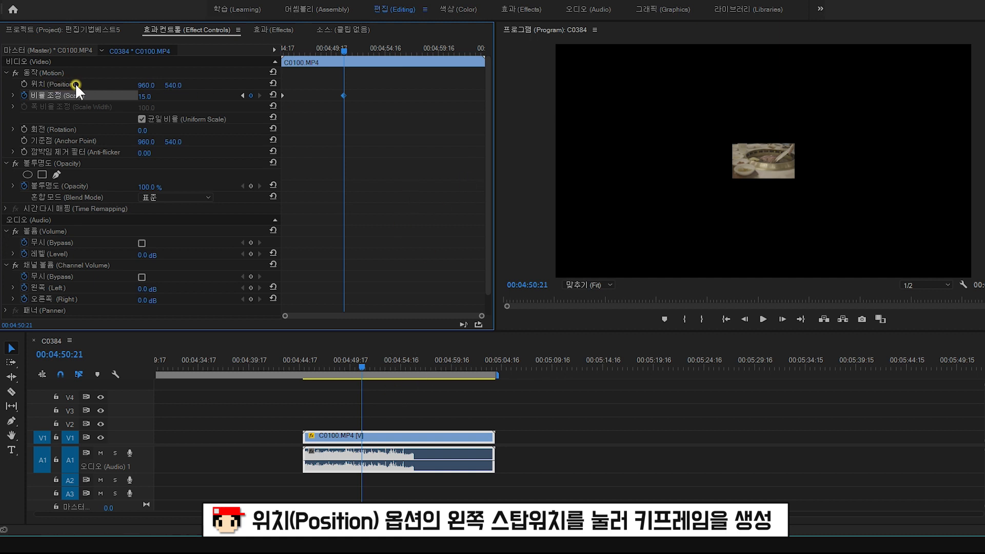
Start a Position animation at 00:04:50:21, move the small picture to about 330.8, 243.9 at 00:04:52:03, and preview the movement
{"action": "left_click", "coordinate": [25, 82]}
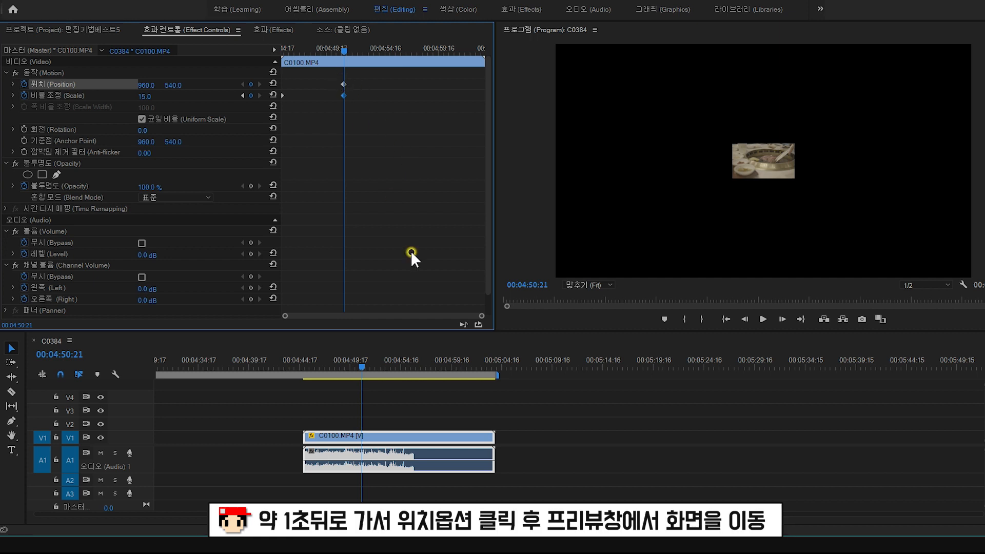
{"action": "left_click", "coordinate": [374, 363]}
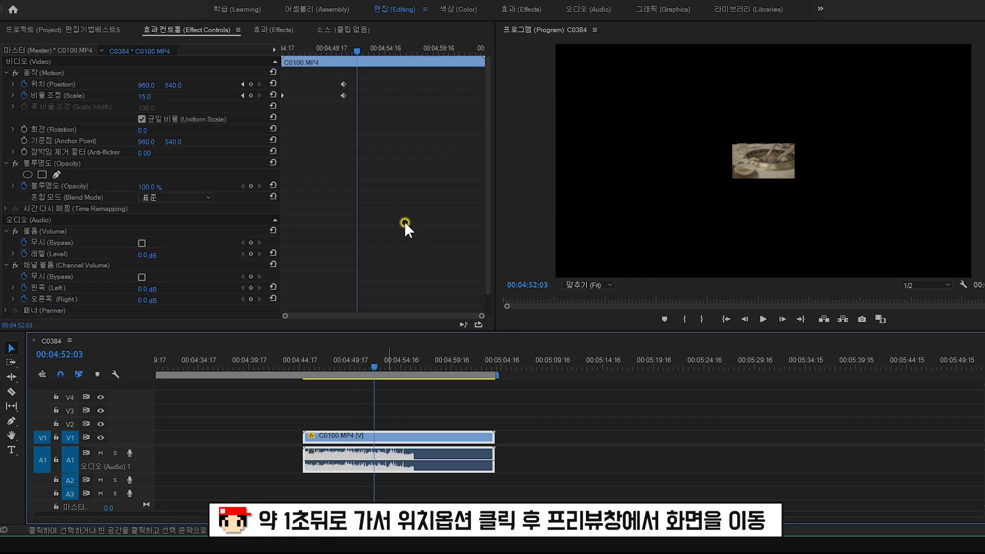
{"action": "left_click", "coordinate": [44, 84]}
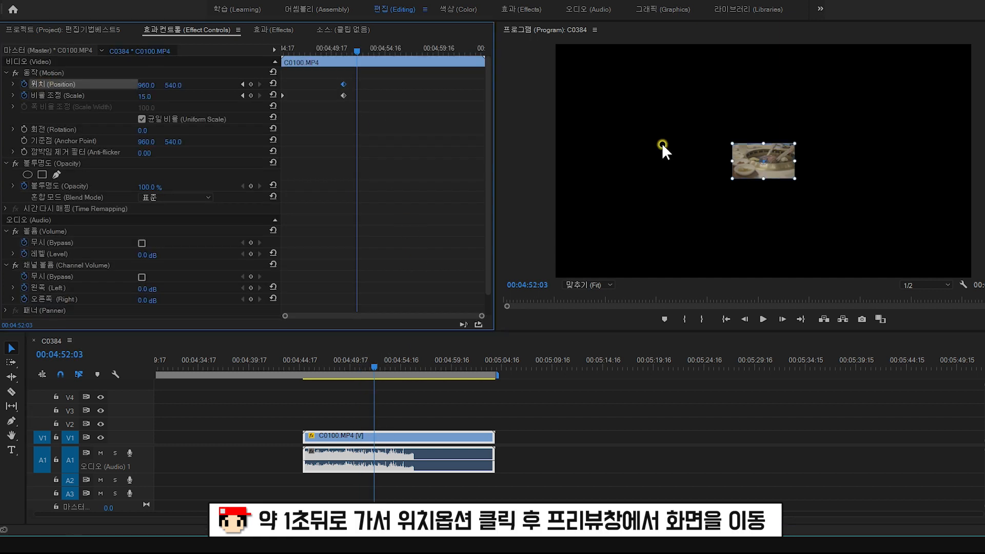
{"action": "left_click_drag", "start_coordinate": [777, 167], "coordinate": [641, 101]}
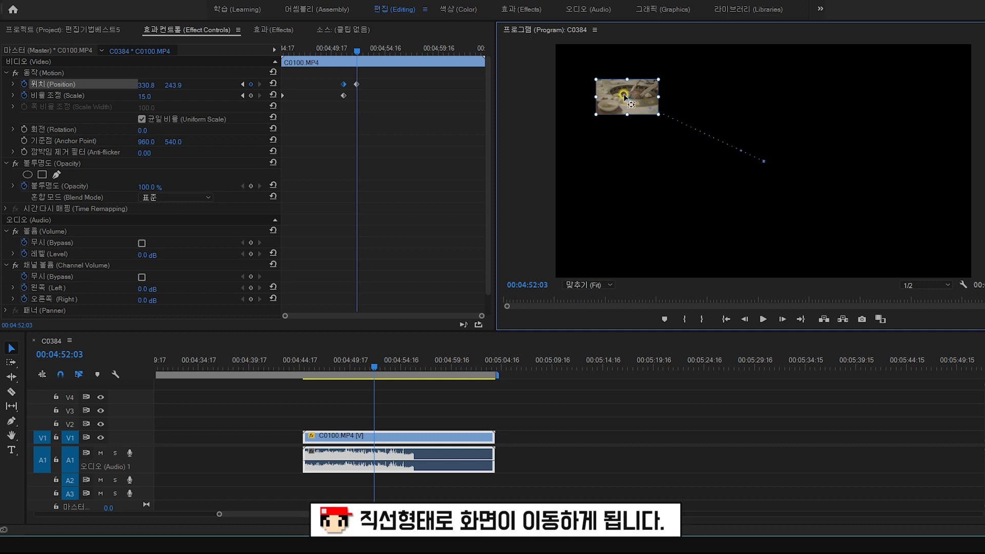
{"action": "left_click_drag", "start_coordinate": [337, 368], "coordinate": [374, 367]}
Bend the straight motion path between the first two Position keyframes into an upward arc using both of its bezier handles
{"action": "left_click", "coordinate": [671, 115]}
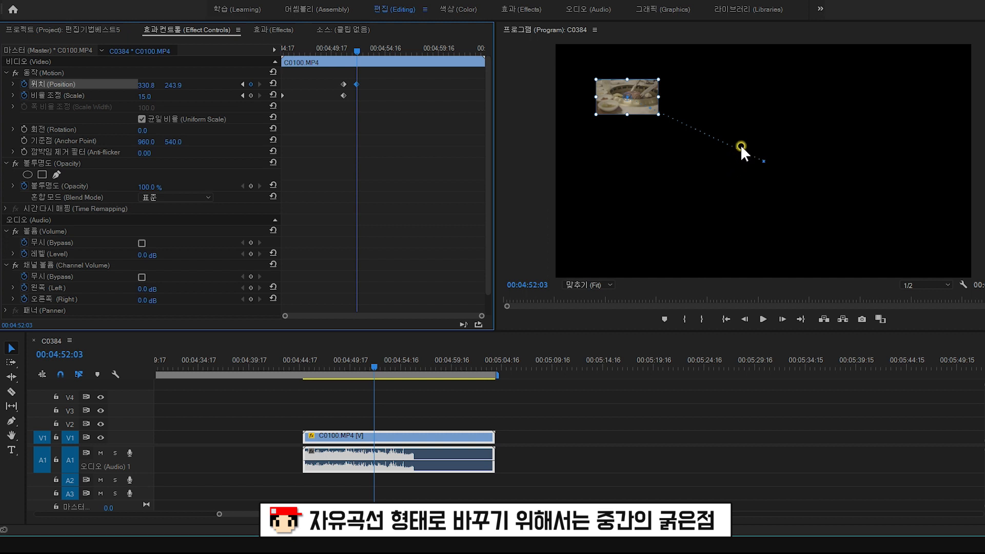
{"action": "left_click_drag", "start_coordinate": [741, 151], "coordinate": [733, 112]}
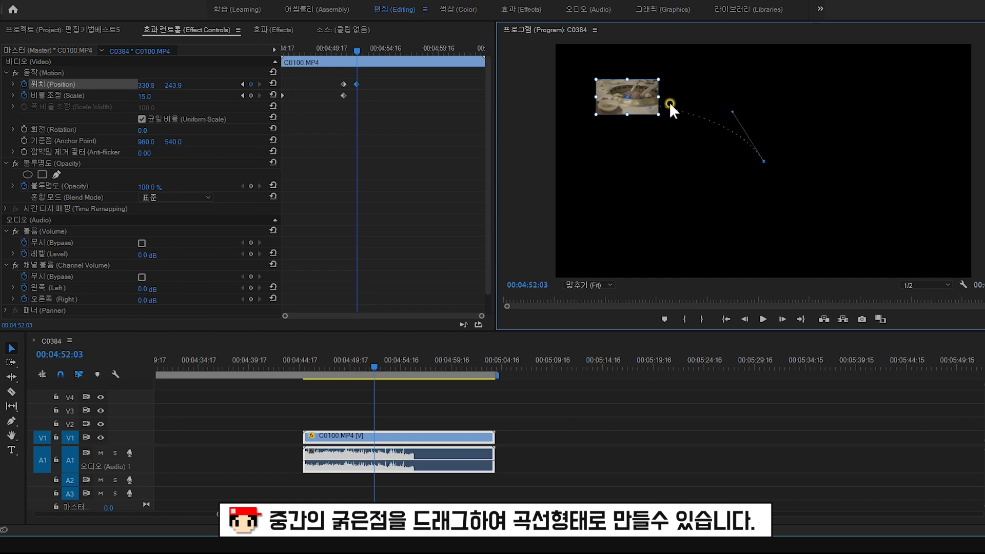
{"action": "left_click_drag", "start_coordinate": [651, 101], "coordinate": [684, 89]}
Place the picture at about 323.3, 846.1 at 00:04:53:13 and 1022.2, 853.5 at 00:04:55:14, and curve the motion path through these points
{"action": "left_click", "coordinate": [389, 363]}
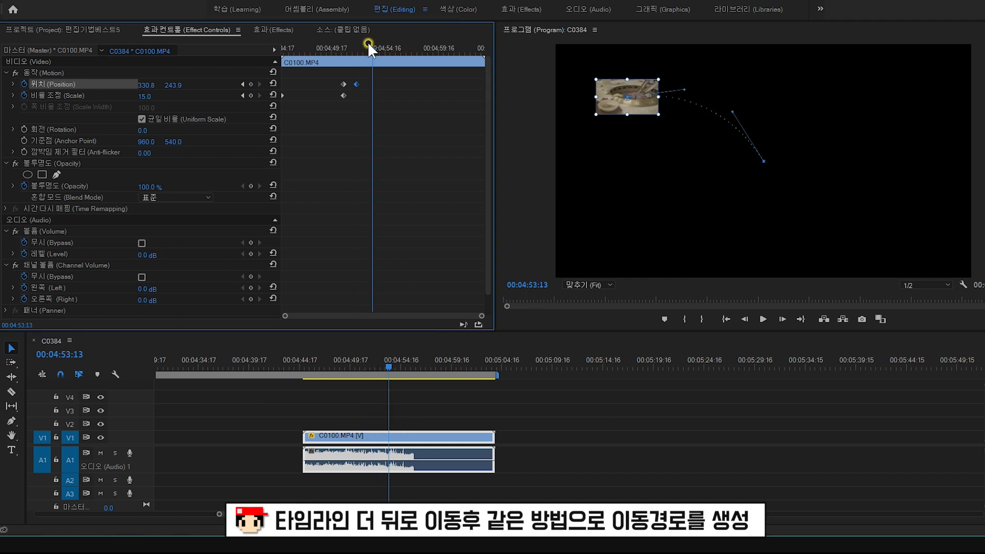
{"action": "left_click_drag", "start_coordinate": [630, 88], "coordinate": [613, 232]}
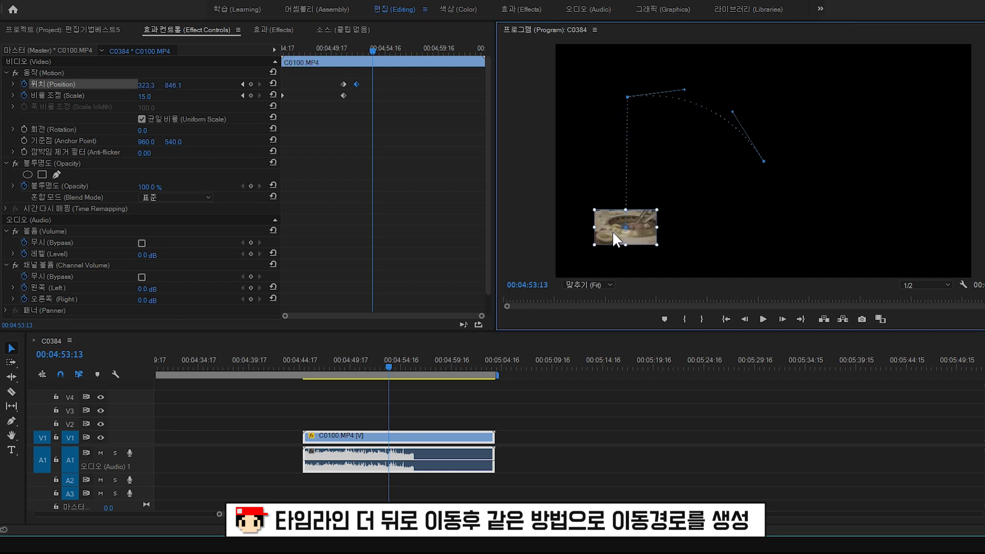
{"action": "left_click_drag", "start_coordinate": [677, 96], "coordinate": [588, 135]}
{"action": "left_click_drag", "start_coordinate": [372, 51], "coordinate": [396, 49]}
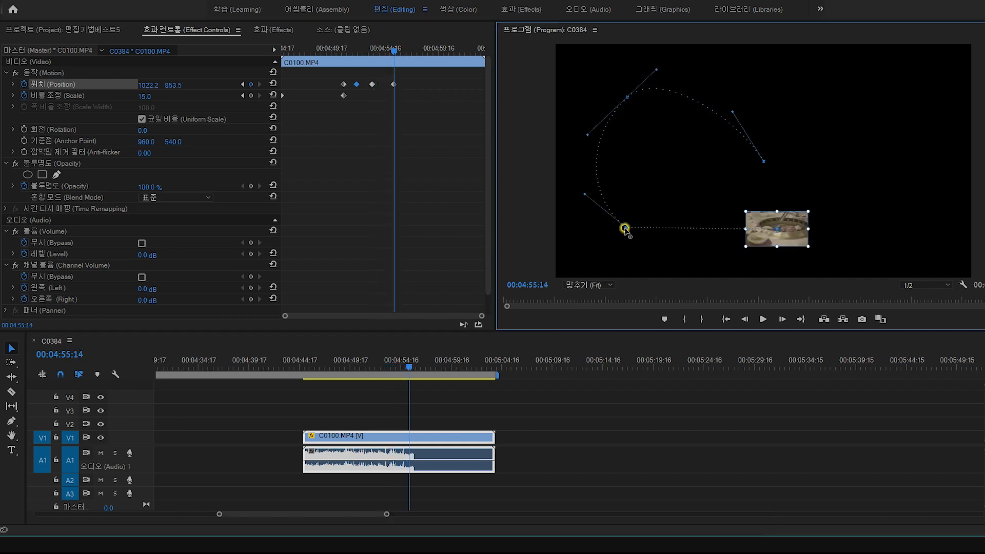
{"action": "left_click_drag", "start_coordinate": [626, 228], "coordinate": [673, 260]}
Move the picture past the frame's right edge to about 2089.1, 796.3 at 00:04:59:03 and curve the path leading out
{"action": "left_click", "coordinate": [433, 50]}
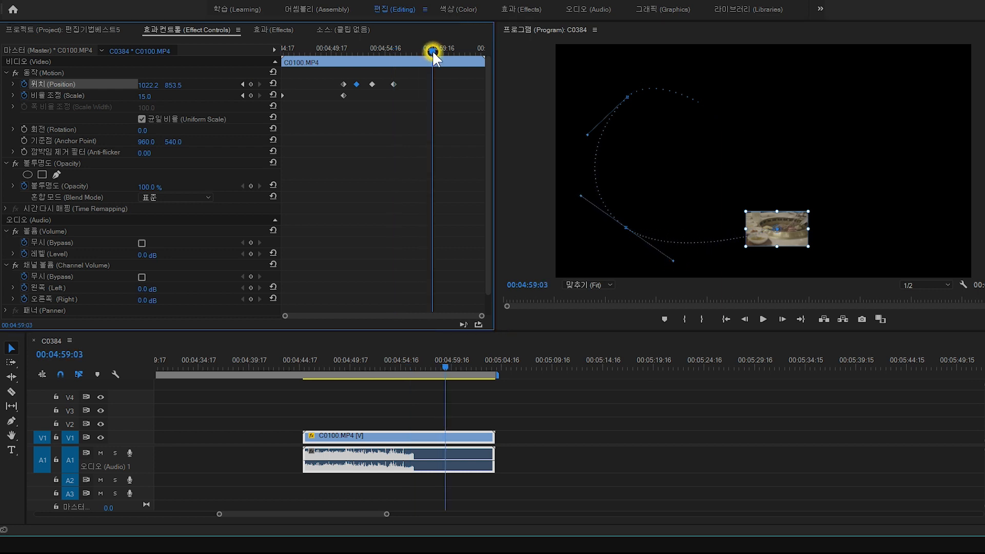
{"action": "left_click_drag", "start_coordinate": [803, 239], "coordinate": [984, 220]}
{"action": "left_click", "coordinate": [780, 227]}
{"action": "left_click_drag", "start_coordinate": [764, 233], "coordinate": [875, 276]}
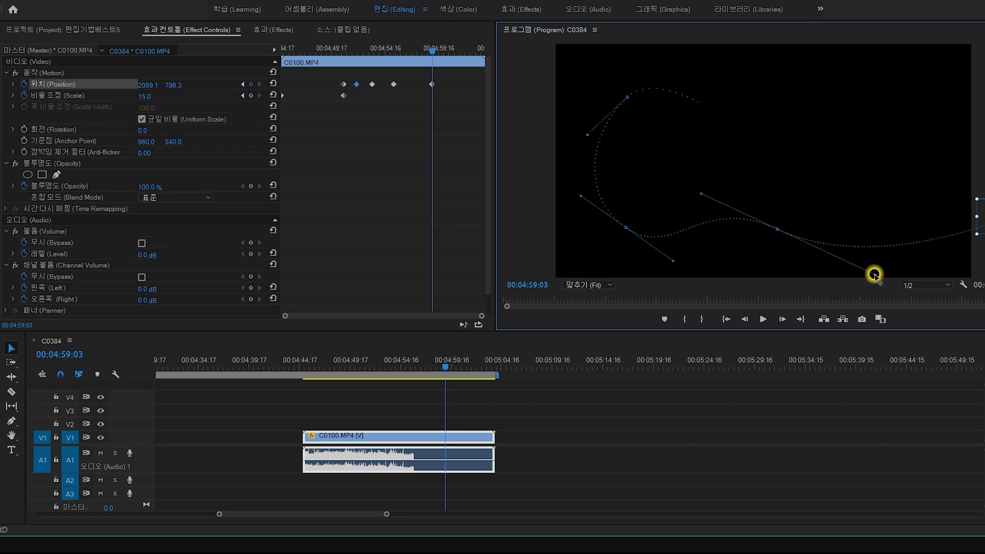
Move the Position keyframes closer together to speed up the movement, and scrub through the animation to check it
{"action": "mouse_move", "coordinate": [445, 364]}
{"action": "left_mouse_down"}
{"action": "mouse_move", "coordinate": [359, 360]}
{"action": "mouse_move", "coordinate": [448, 364]}
{"action": "left_mouse_up"}
{"action": "left_click_drag", "start_coordinate": [431, 84], "coordinate": [367, 85]}
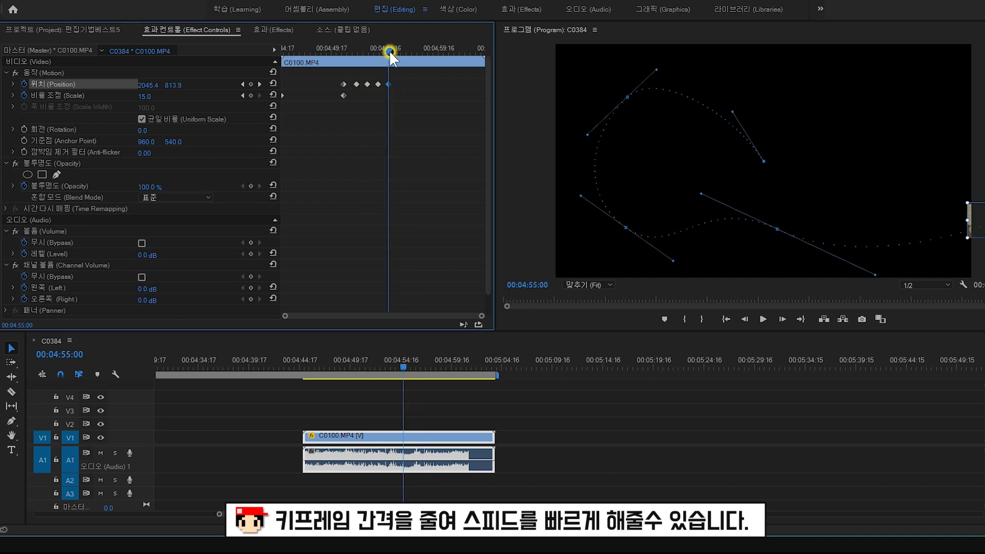
{"action": "left_click", "coordinate": [346, 369]}
{"action": "left_click_drag", "start_coordinate": [324, 365], "coordinate": [396, 371]}
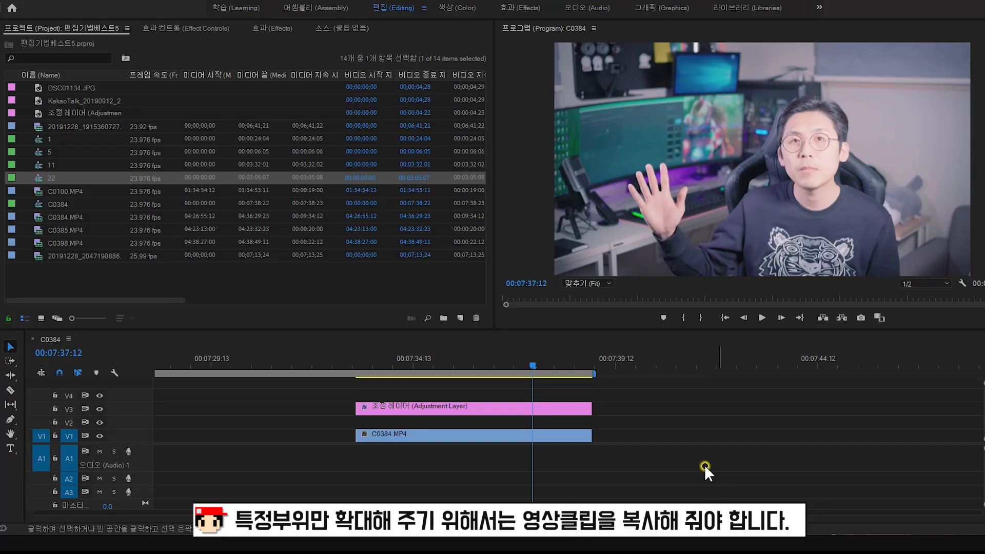
Move to 00:07:36:01, where the hand is raised, and duplicate the C0384.MP4 clip from V1 onto V2
{"action": "left_click", "coordinate": [365, 360]}
{"action": "left_click", "coordinate": [414, 436]}
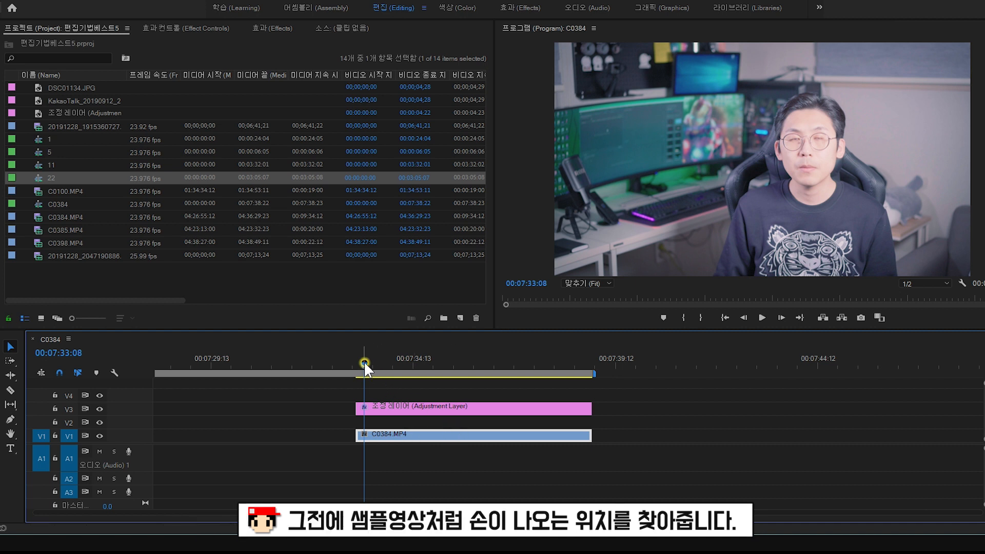
{"action": "left_click_drag", "start_coordinate": [360, 364], "coordinate": [380, 365]}
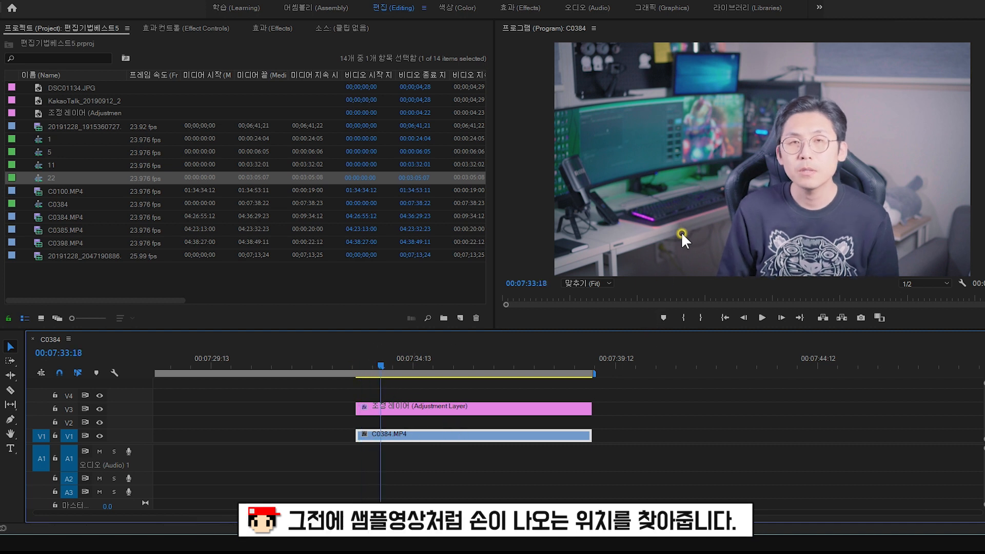
{"action": "left_click_drag", "start_coordinate": [381, 364], "coordinate": [473, 365]}
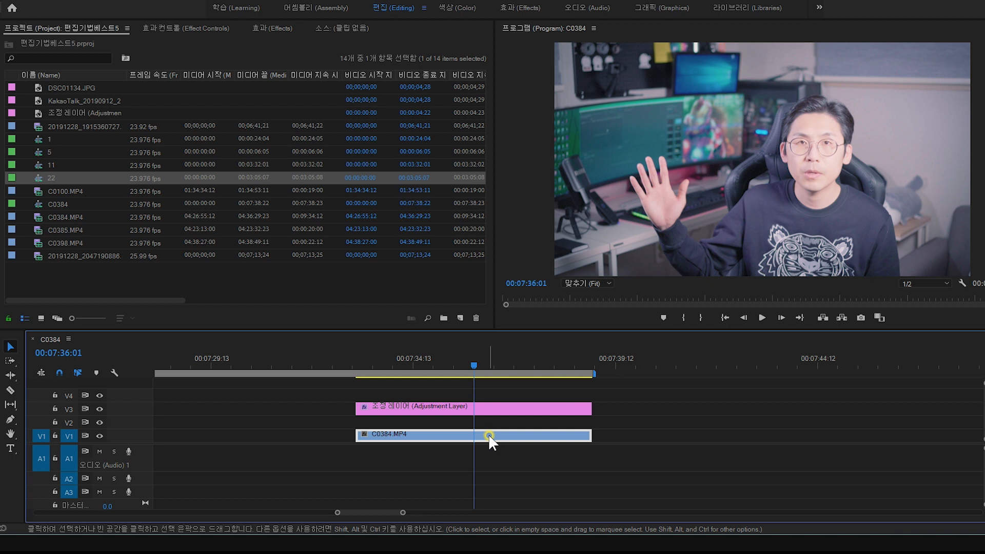
{"action": "left_click_drag", "start_coordinate": [491, 435], "coordinate": [491, 422]}
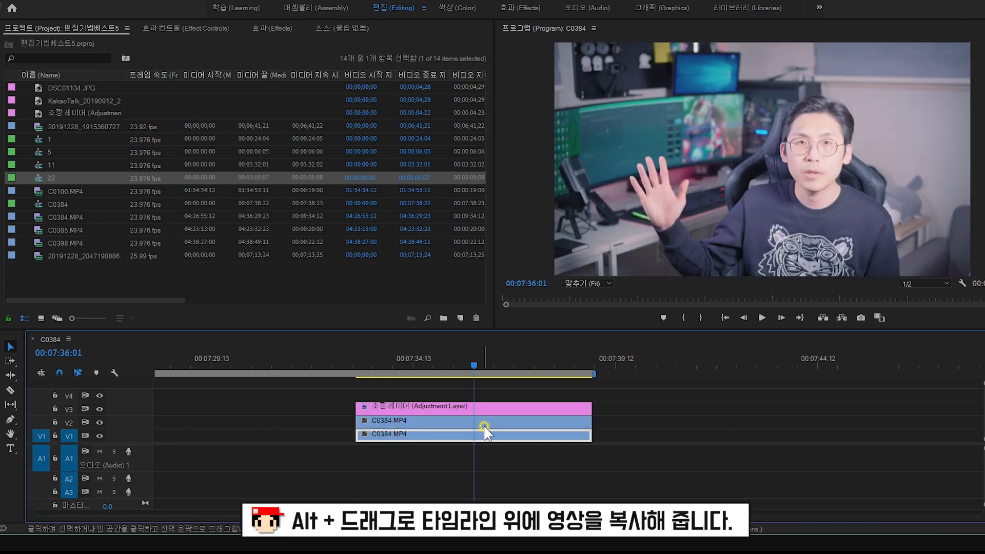
Cut the V2 copy of C0384.MP4 at 00:07:36:01 and delete its front part
{"action": "left_click", "coordinate": [506, 421]}
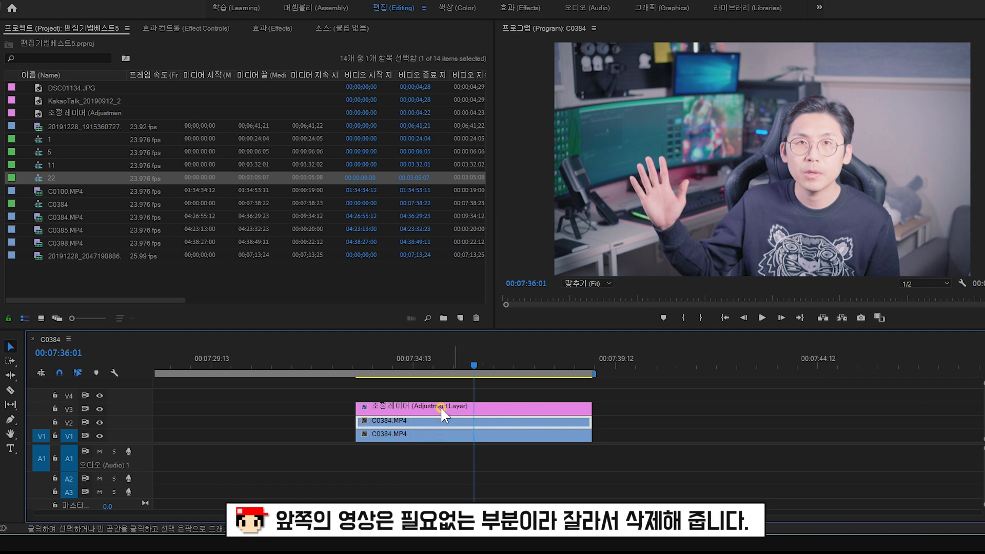
{"action": "left_click", "coordinate": [461, 420]}
{"action": "key", "text": "Delete"}
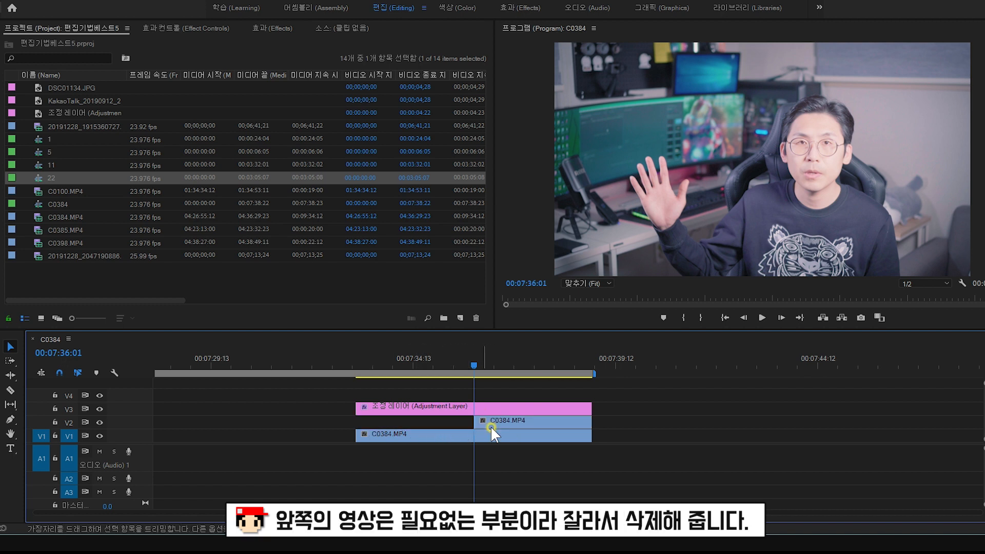
Select the trimmed C0384.MP4 clip on V2 and return the playhead to its start at 00:07:36:01
{"action": "left_click", "coordinate": [503, 421]}
{"action": "left_click", "coordinate": [500, 435]}
{"action": "left_click", "coordinate": [503, 422]}
{"action": "left_click", "coordinate": [506, 434]}
{"action": "left_click_drag", "start_coordinate": [472, 365], "coordinate": [488, 366]}
{"action": "left_click", "coordinate": [513, 419]}
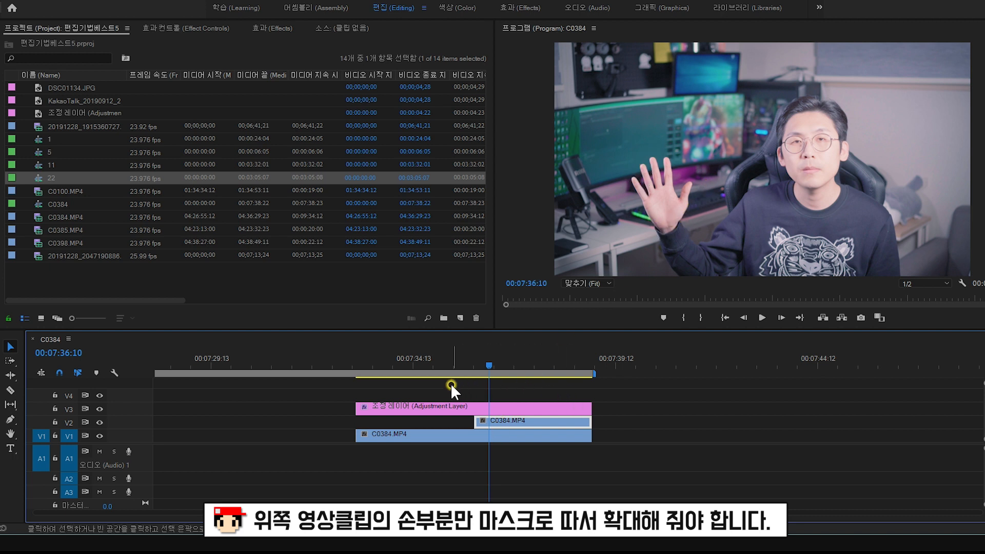
{"action": "key", "text": "Up"}
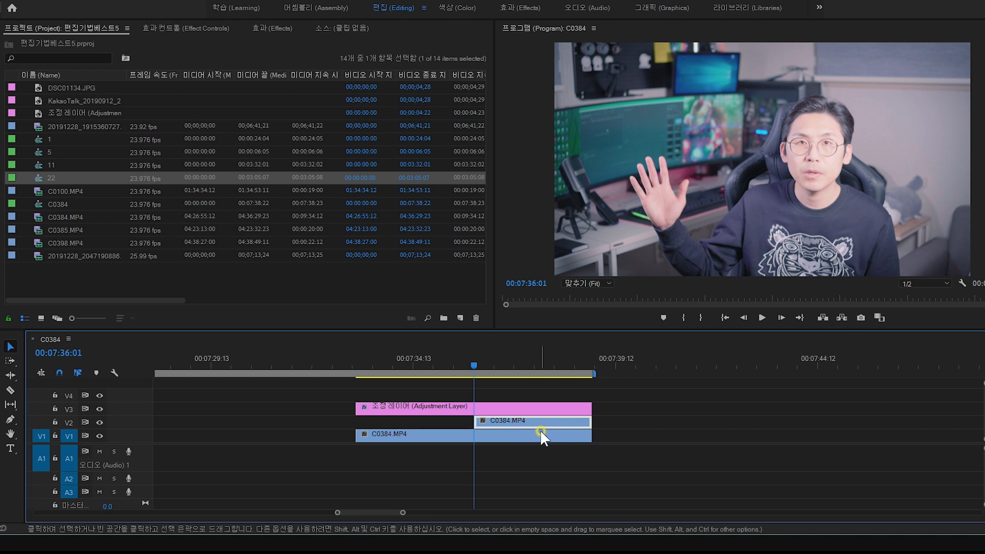
Draw a closed freehand opacity mask around the raised hand on the V2 clip with the Pen tool
{"action": "left_click", "coordinate": [165, 28]}
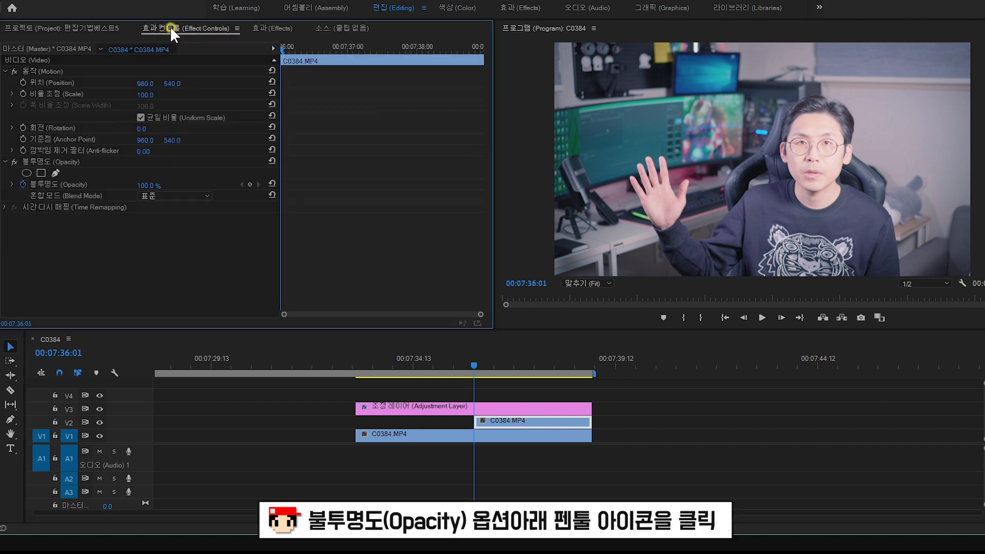
{"action": "left_click", "coordinate": [55, 173]}
{"action": "left_click", "coordinate": [654, 234]}
{"action": "left_click", "coordinate": [640, 215]}
{"action": "left_click", "coordinate": [628, 192]}
{"action": "left_click", "coordinate": [620, 172]}
{"action": "left_click", "coordinate": [645, 150]}
{"action": "left_click", "coordinate": [666, 151]}
{"action": "left_click", "coordinate": [692, 170]}
{"action": "left_click", "coordinate": [687, 224]}
{"action": "left_click", "coordinate": [654, 236]}
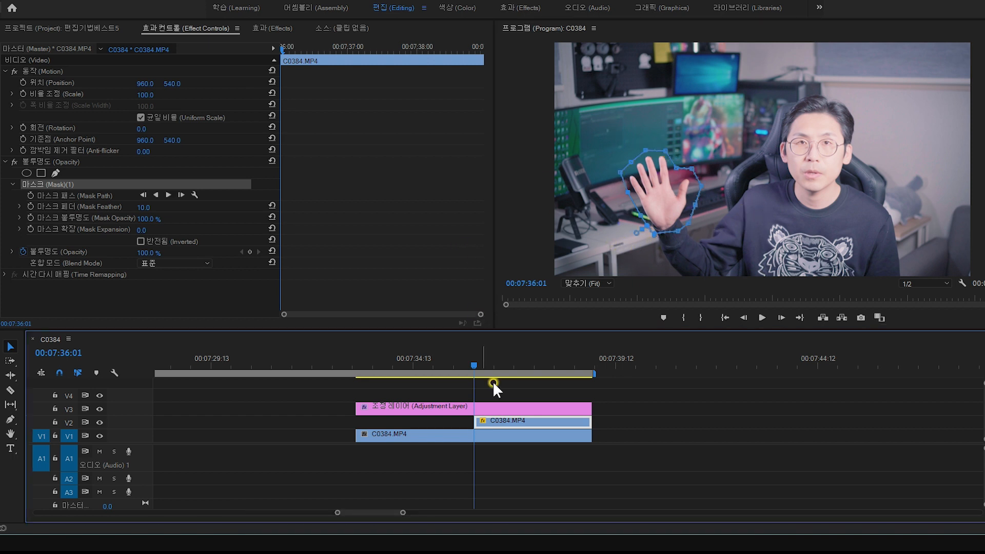
Set the masked clip's scale to 150 and move it to about 1181.3, 400.6, covering the original hand
{"action": "left_click", "coordinate": [47, 93]}
{"action": "left_click_drag", "start_coordinate": [146, 94], "coordinate": [149, 94]}
{"action": "left_click", "coordinate": [149, 93]}
{"action": "type", "text": "150"}
{"action": "key", "text": "Return"}
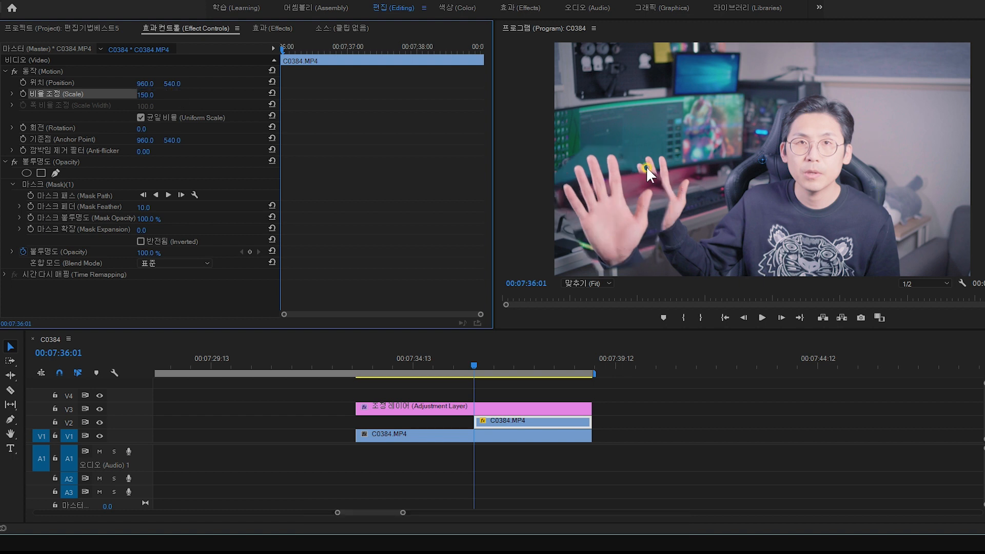
{"action": "left_click", "coordinate": [51, 83]}
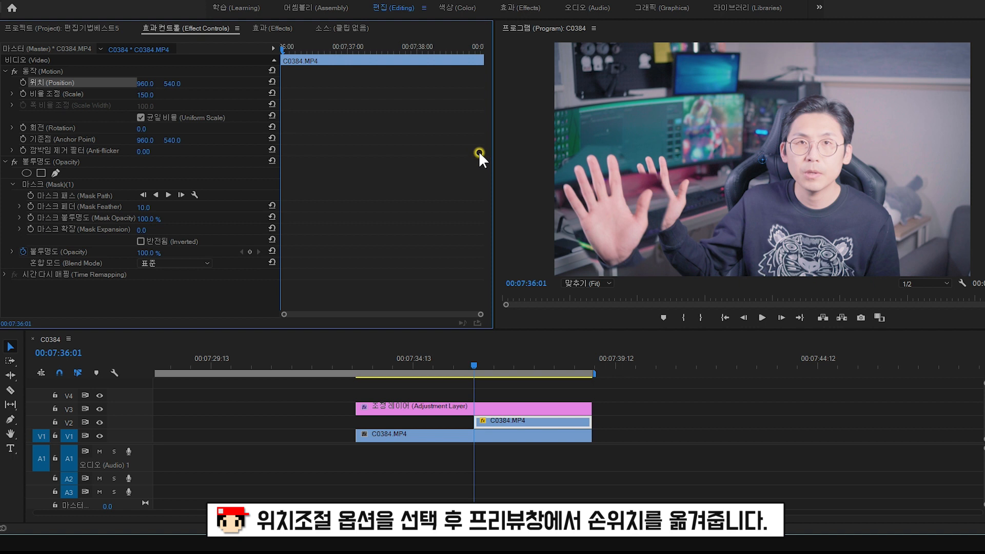
{"action": "left_click_drag", "start_coordinate": [633, 213], "coordinate": [762, 195]}
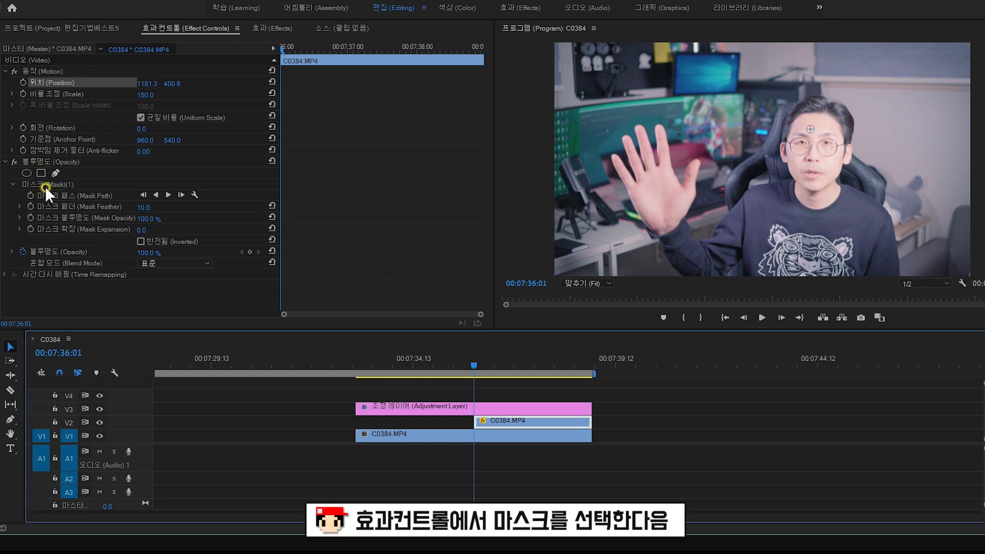
Refine the opacity mask's points so the outline follows the enlarged hand more closely
{"action": "left_click", "coordinate": [38, 185]}
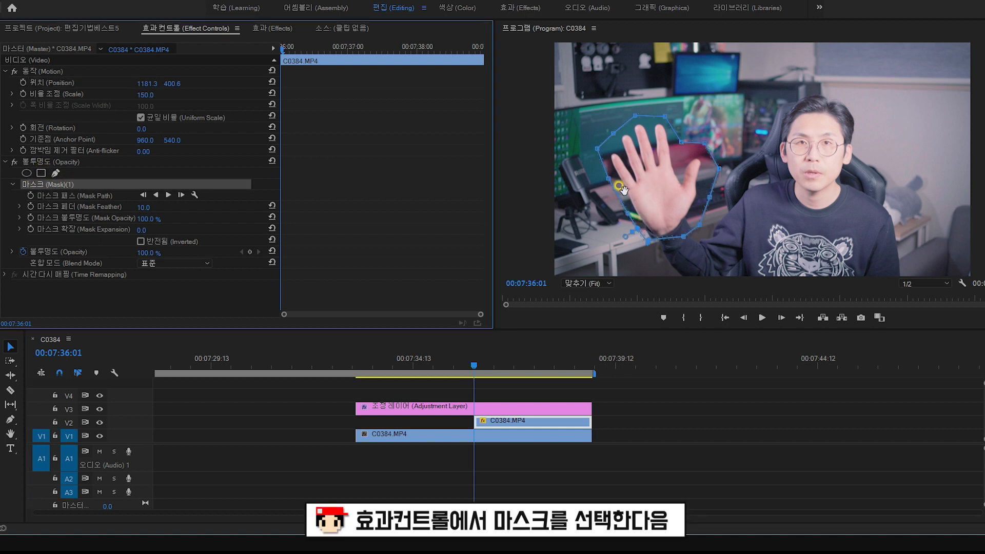
{"action": "left_click_drag", "start_coordinate": [705, 143], "coordinate": [703, 148]}
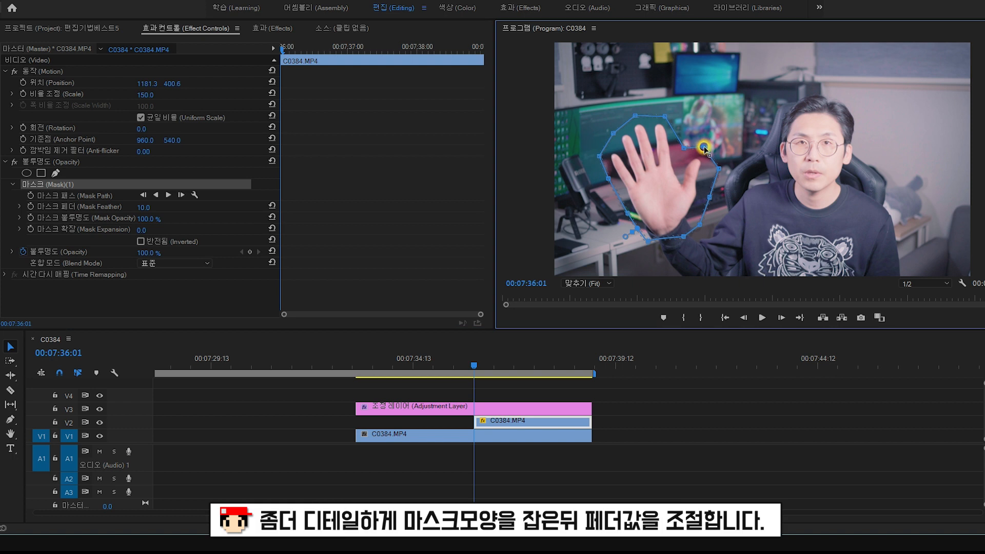
{"action": "left_click_drag", "start_coordinate": [719, 168], "coordinate": [706, 196]}
{"action": "left_click_drag", "start_coordinate": [700, 225], "coordinate": [696, 218]}
{"action": "mouse_move", "coordinate": [619, 243]}
{"action": "left_mouse_down"}
{"action": "mouse_move", "coordinate": [605, 259]}
{"action": "mouse_move", "coordinate": [620, 244]}
{"action": "left_mouse_up"}
Deselect the clip and scrub along the timeline to review the enlarged hand
{"action": "left_click", "coordinate": [501, 394]}
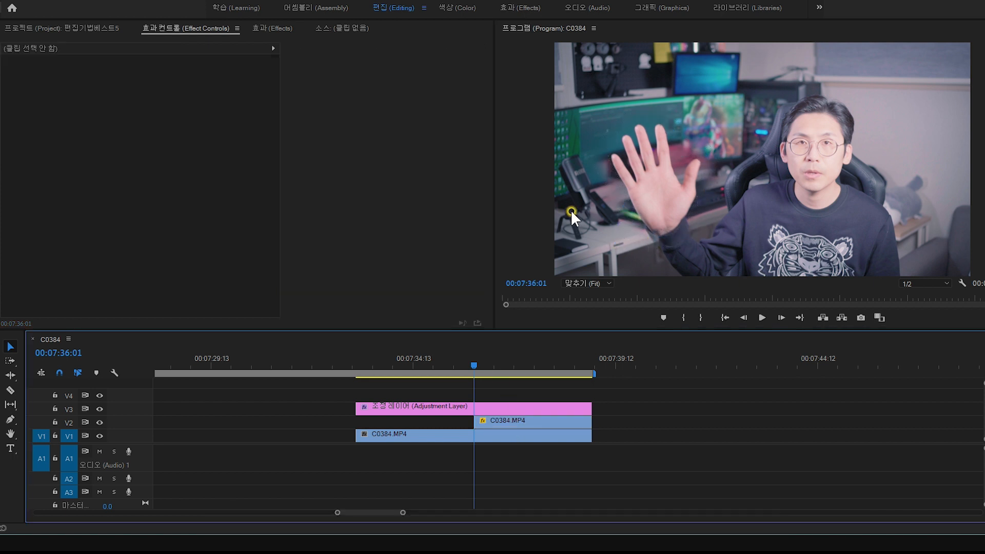
{"action": "left_click_drag", "start_coordinate": [465, 366], "coordinate": [569, 372]}
{"action": "left_click", "coordinate": [809, 190]}
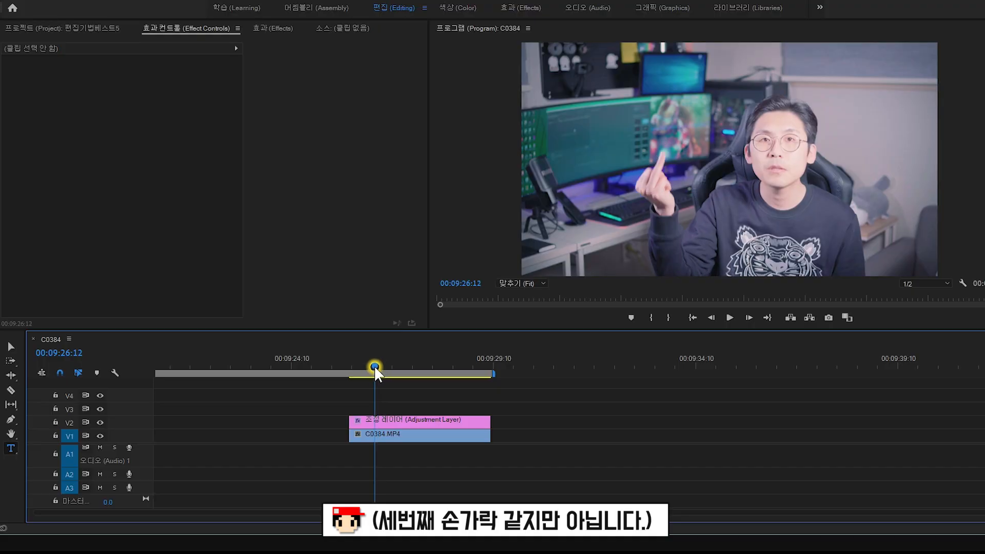
Go to 00:09:26:11, search the effects for "모자", and apply the Mosaic video effect to the C0384.MP4 clip
{"action": "mouse_move", "coordinate": [374, 365]}
{"action": "left_mouse_down"}
{"action": "mouse_move", "coordinate": [355, 362]}
{"action": "mouse_move", "coordinate": [373, 367]}
{"action": "left_mouse_up"}
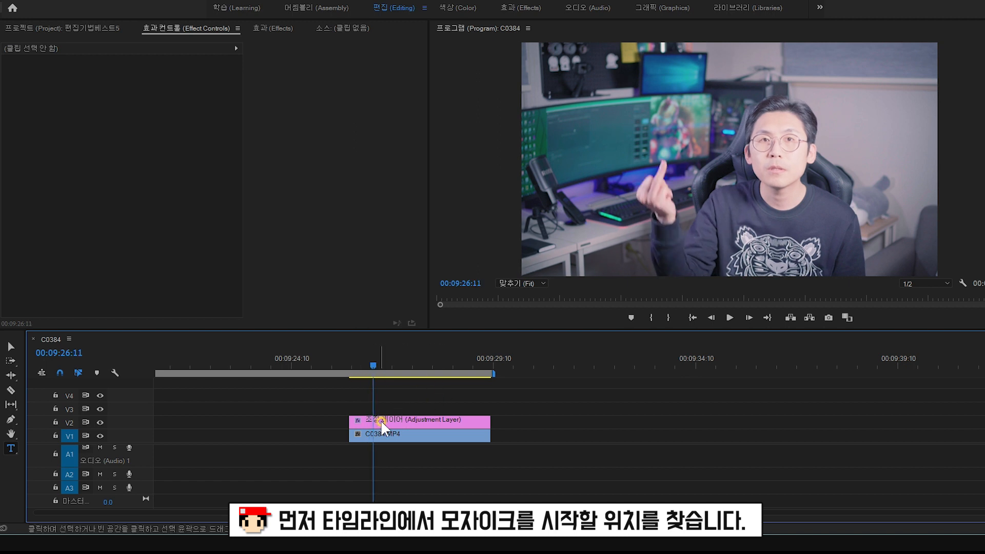
{"action": "left_click", "coordinate": [384, 435]}
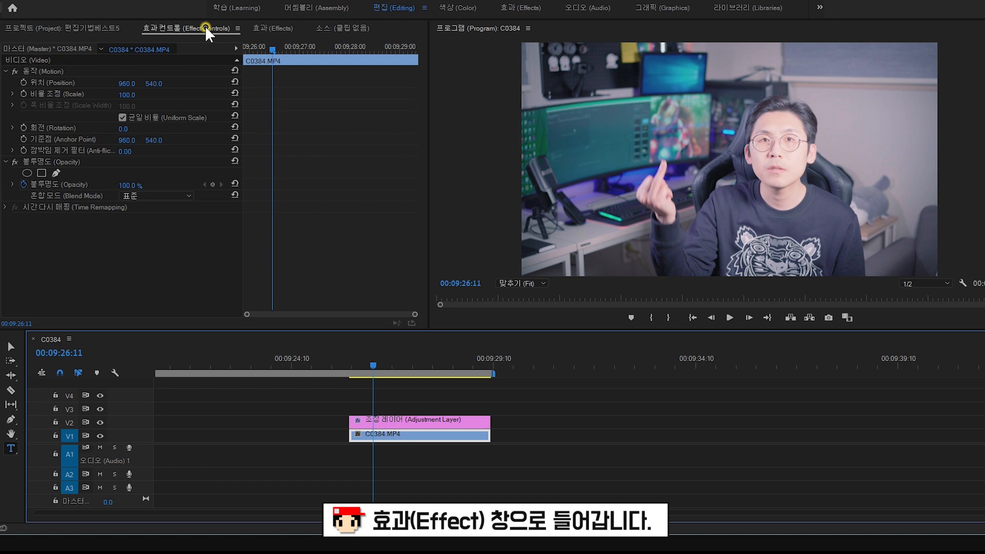
{"action": "left_click", "coordinate": [280, 30]}
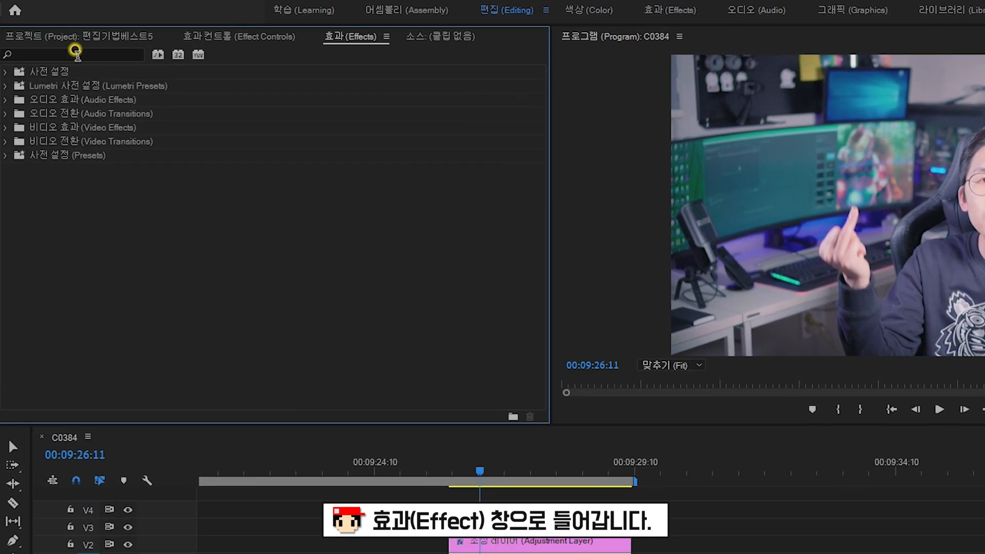
{"action": "left_click", "coordinate": [55, 43]}
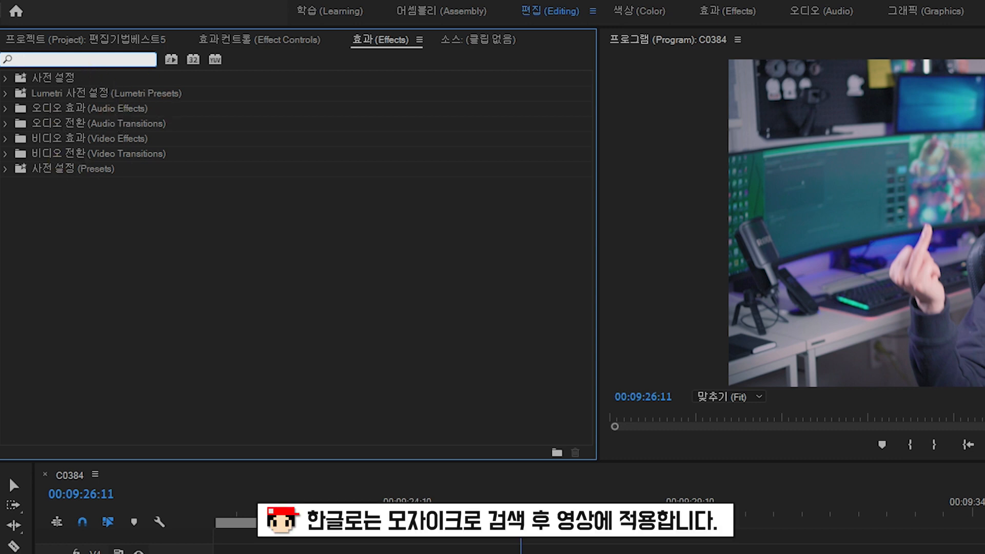
{"action": "type", "text": "자"}
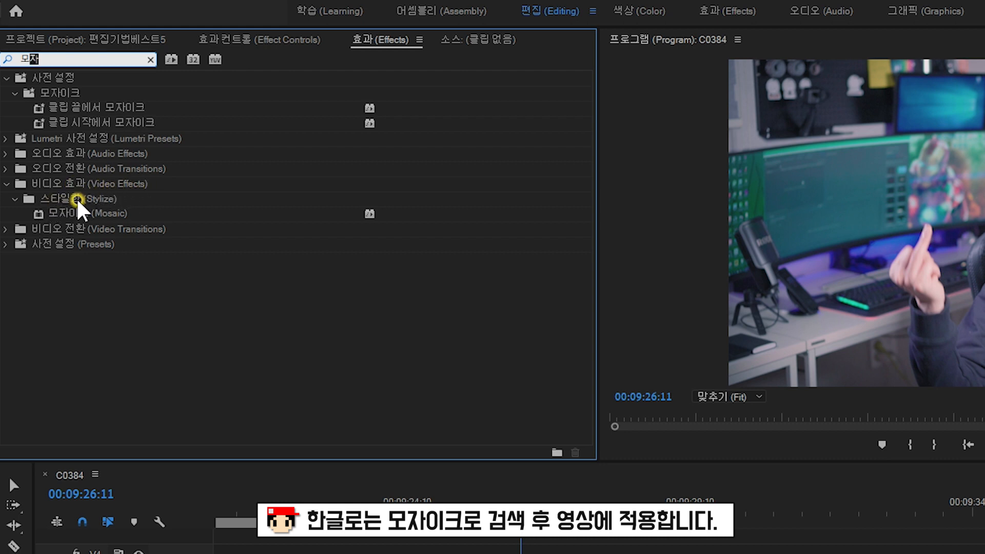
{"action": "left_click_drag", "start_coordinate": [74, 217], "coordinate": [387, 437]}
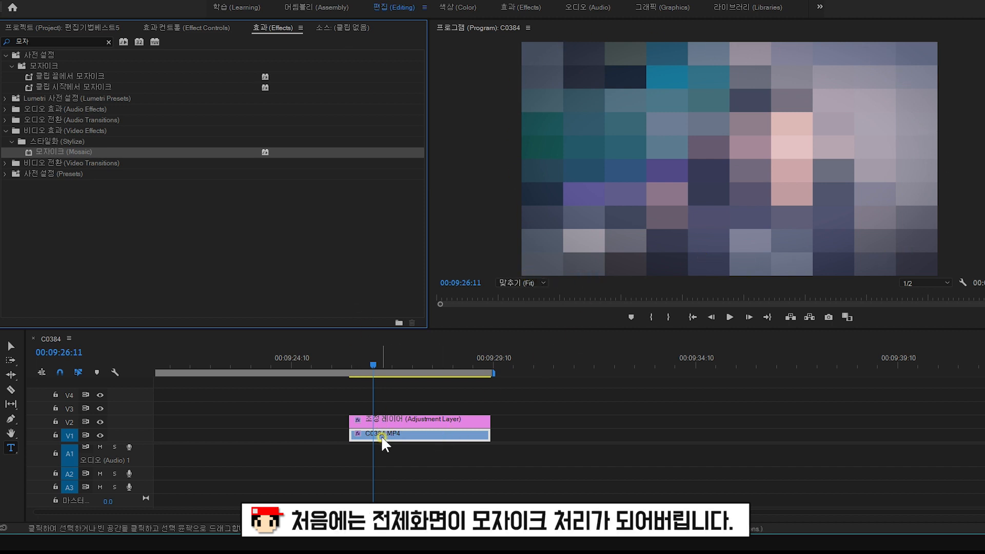
Draw a closed six-point mask for the Mosaic effect roughly around the raised hand with the Pen tool
{"action": "left_click", "coordinate": [174, 28]}
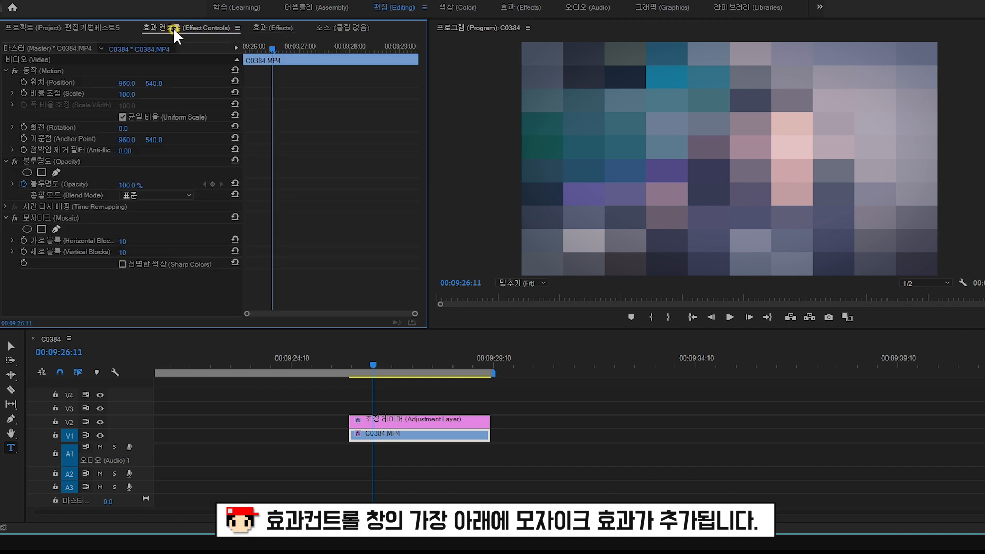
{"action": "left_click", "coordinate": [29, 218]}
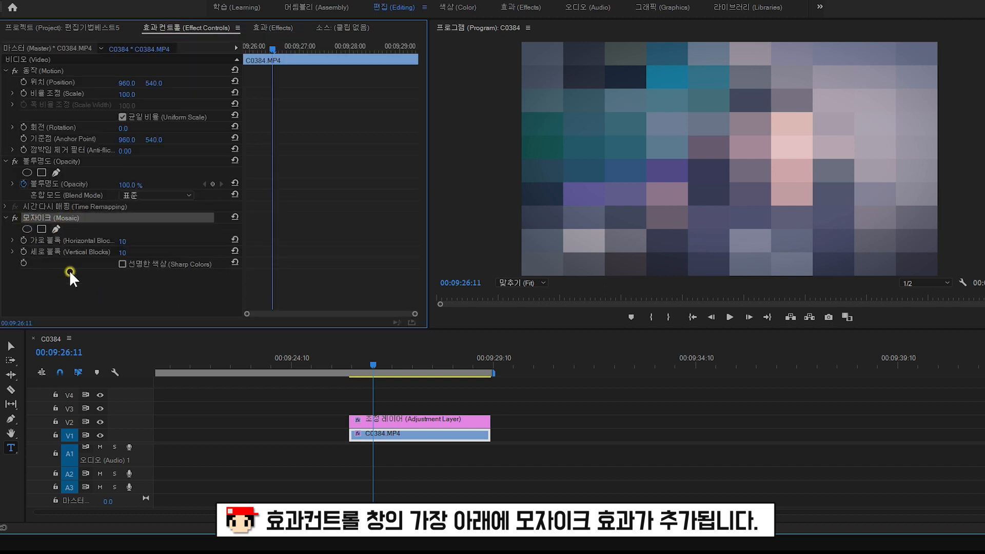
{"action": "left_click", "coordinate": [57, 229]}
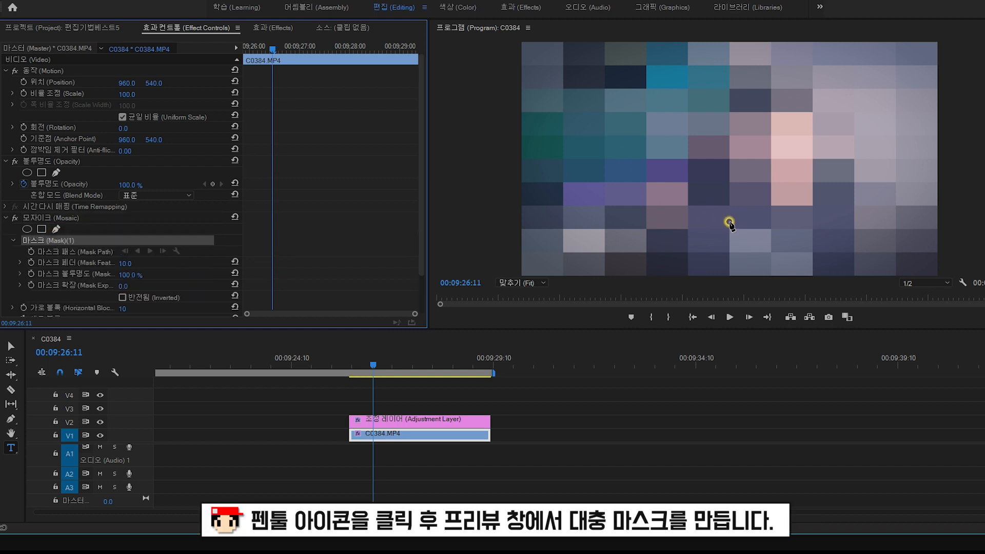
{"action": "left_click", "coordinate": [651, 234]}
{"action": "left_click", "coordinate": [617, 213]}
{"action": "left_click", "coordinate": [614, 177]}
{"action": "left_click", "coordinate": [658, 157]}
{"action": "left_click", "coordinate": [701, 179]}
{"action": "left_click", "coordinate": [706, 212]}
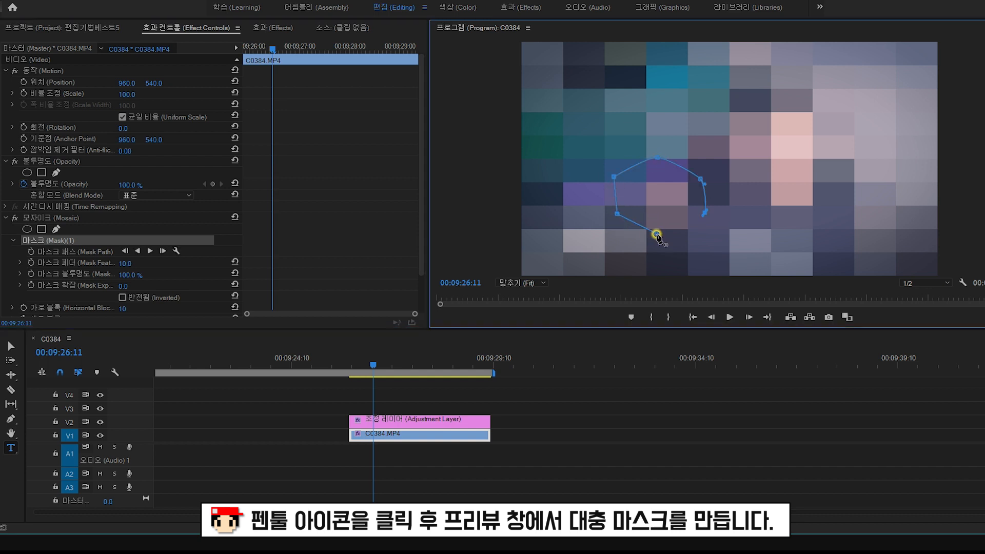
{"action": "left_click", "coordinate": [657, 234]}
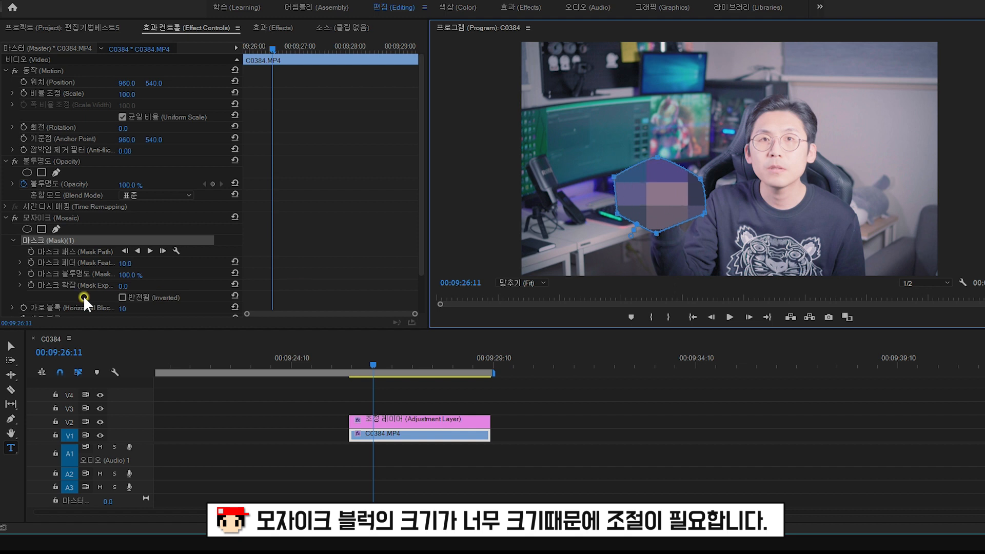
Set the Mosaic's horizontal and vertical blocks to 80, and fit its mask to the hand with a feather of about 42.7
{"action": "scroll", "coordinate": [50, 261], "scroll_direction": "down", "scroll_amount": 2}
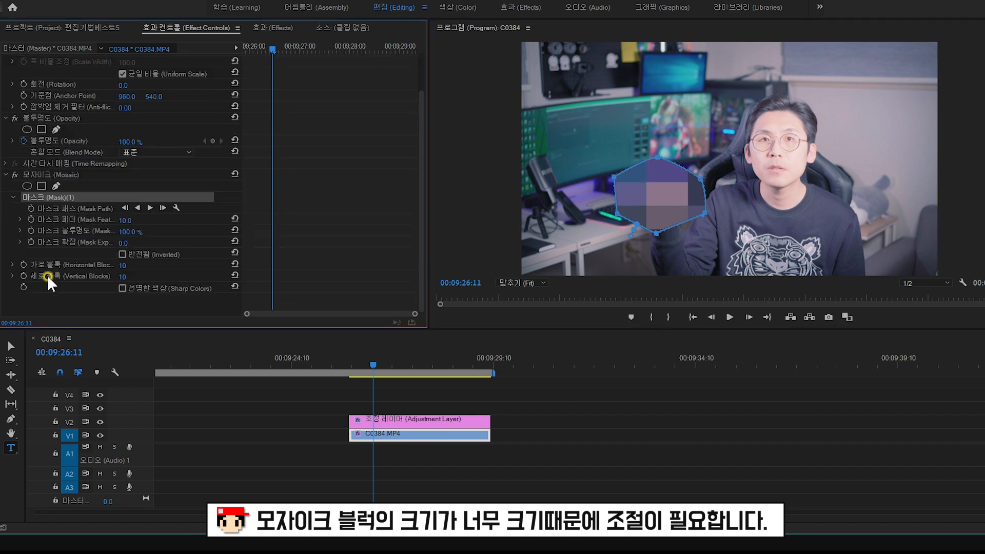
{"action": "left_click_drag", "start_coordinate": [122, 265], "coordinate": [142, 267]}
{"action": "type", "text": "100"}
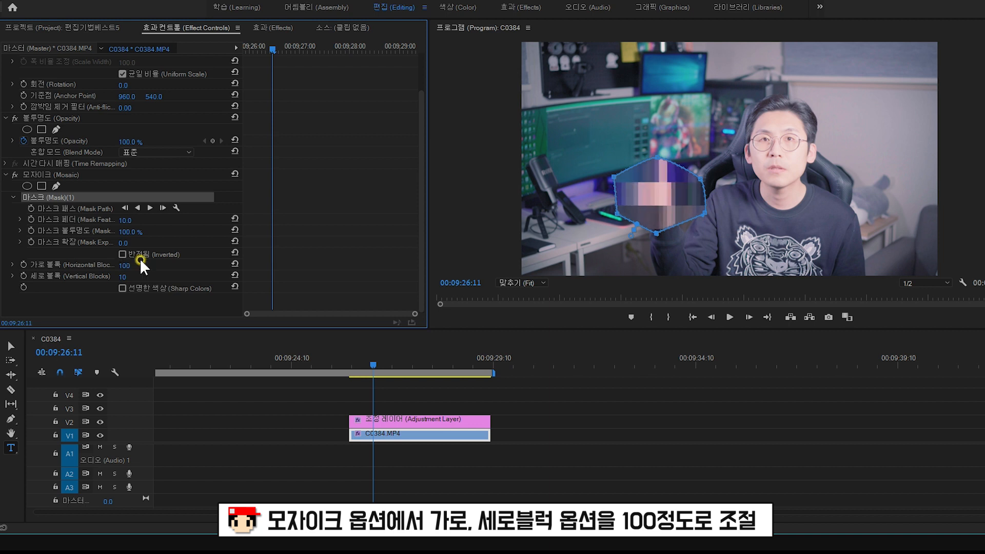
{"action": "left_click", "coordinate": [125, 277]}
{"action": "key", "text": "Return"}
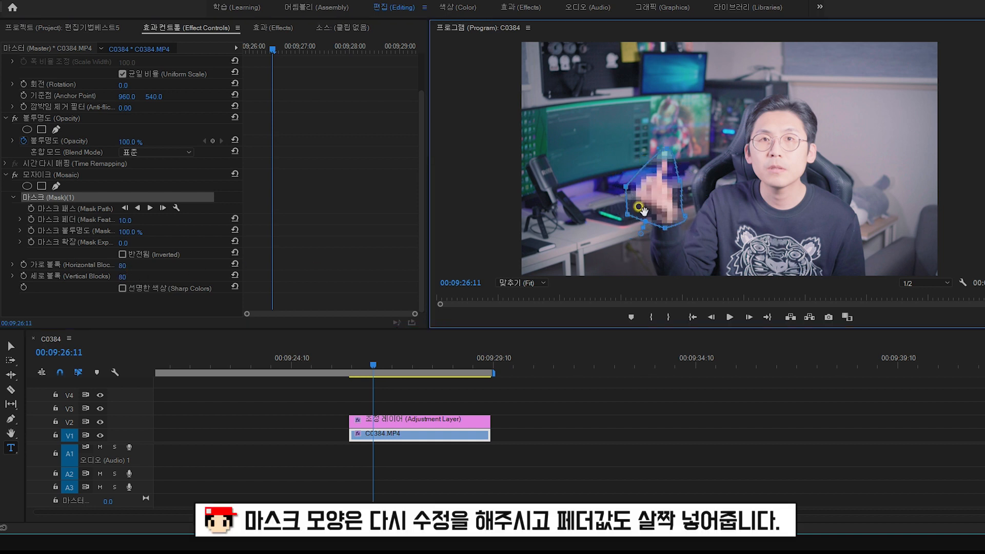
{"action": "left_click_drag", "start_coordinate": [641, 233], "coordinate": [642, 240]}
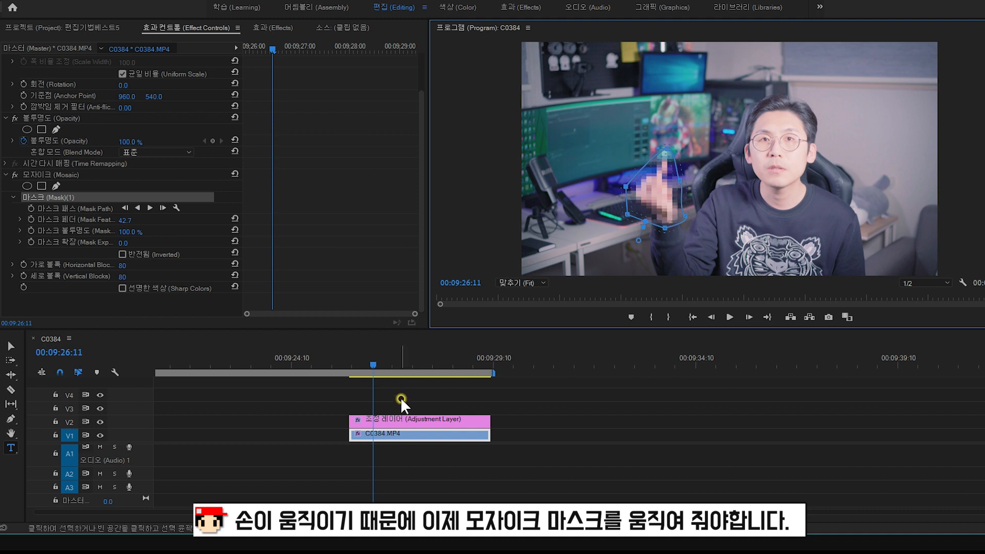
Turn on Mask Path keyframing for the Mosaic mask at 00:09:26:11
{"action": "left_click", "coordinate": [39, 198]}
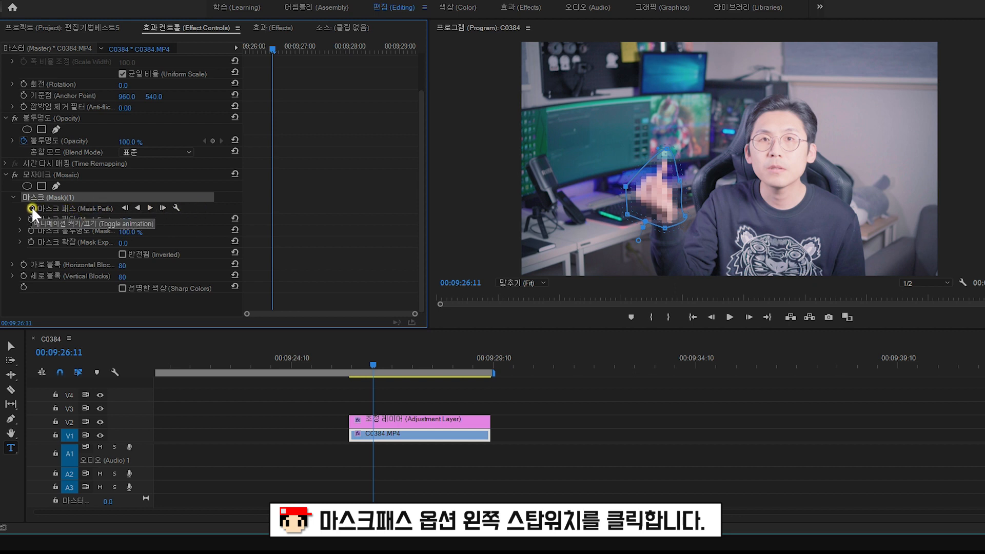
{"action": "left_click", "coordinate": [32, 207]}
{"action": "left_click", "coordinate": [416, 408]}
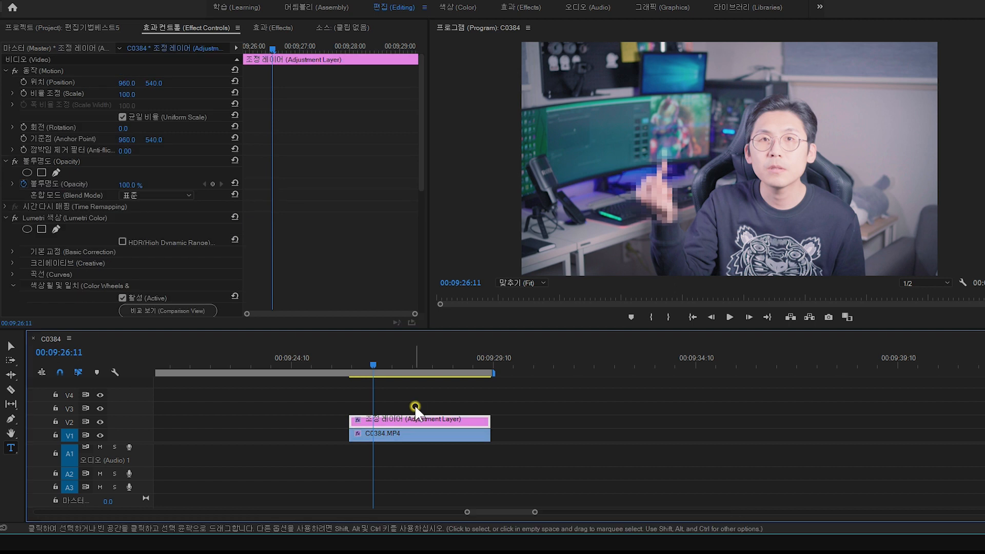
Go to 00:09:26:18 and move the Mosaic mask of the C0384.MP4 clip onto the raised hand
{"action": "key", "text": "Right"}
{"action": "key", "text": "Right"}
{"action": "key", "text": "Right"}
{"action": "key", "text": "Right"}
{"action": "key", "text": "Right"}
{"action": "key", "text": "Right"}
{"action": "key", "text": "Right"}
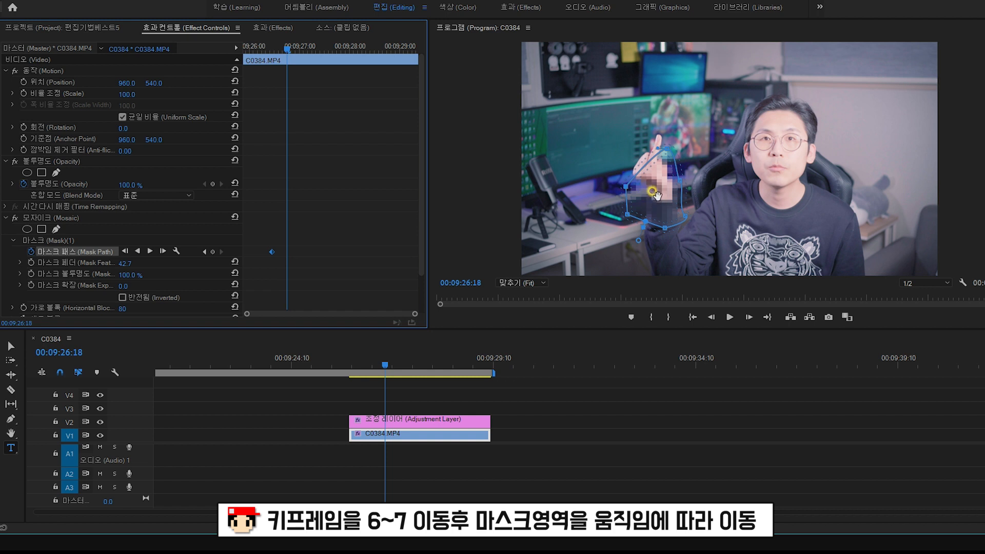
{"action": "left_click_drag", "start_coordinate": [657, 195], "coordinate": [655, 176]}
Advance eight frames from 00:09:26:18 and shift the Mosaic mask slightly so it covers the hand
{"action": "left_click", "coordinate": [403, 435]}
{"action": "key", "text": "Right"}
{"action": "key", "text": "Right"}
{"action": "key", "text": "Right"}
{"action": "key", "text": "Right"}
{"action": "key", "text": "Right"}
{"action": "key", "text": "Right"}
{"action": "key", "text": "Right"}
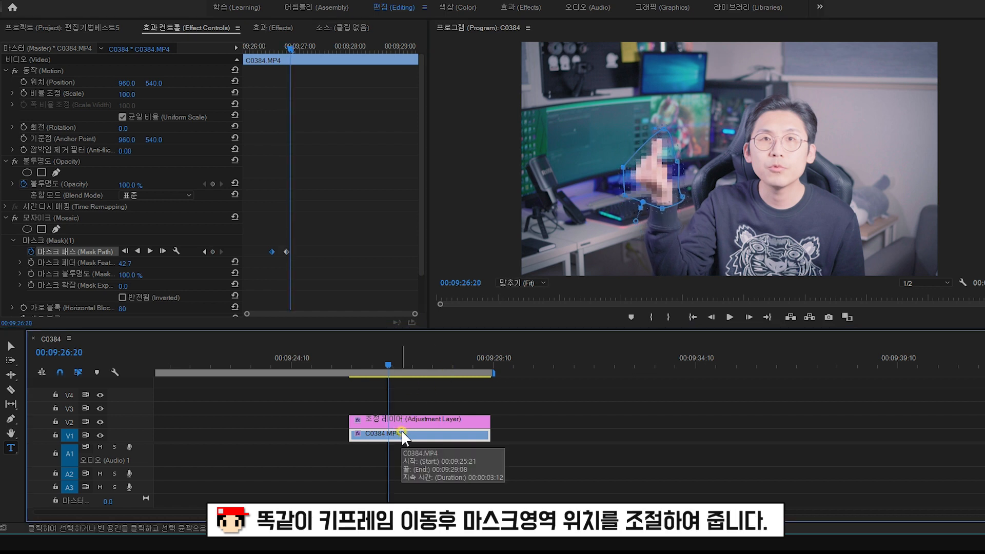
{"action": "key", "text": "Right"}
{"action": "left_click", "coordinate": [58, 252]}
{"action": "left_click_drag", "start_coordinate": [645, 171], "coordinate": [648, 173]}
Go to 00:09:27:08 and reposition the Mosaic mask over the hand
{"action": "left_click", "coordinate": [433, 436]}
{"action": "key", "text": "Right"}
{"action": "key", "text": "Right"}
{"action": "key", "text": "Right"}
{"action": "key", "text": "Right"}
{"action": "key", "text": "Right"}
{"action": "key", "text": "Right"}
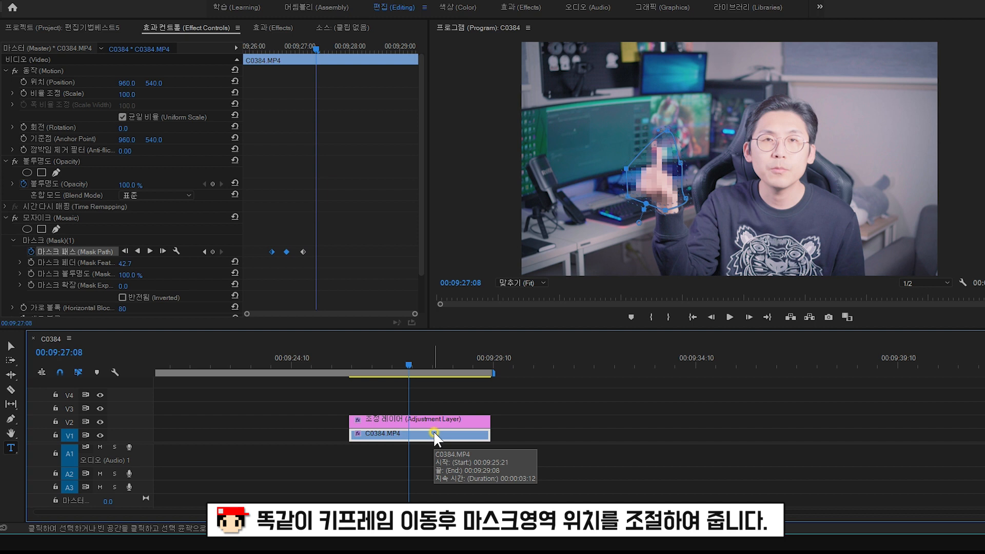
{"action": "left_click_drag", "start_coordinate": [663, 188], "coordinate": [667, 190]}
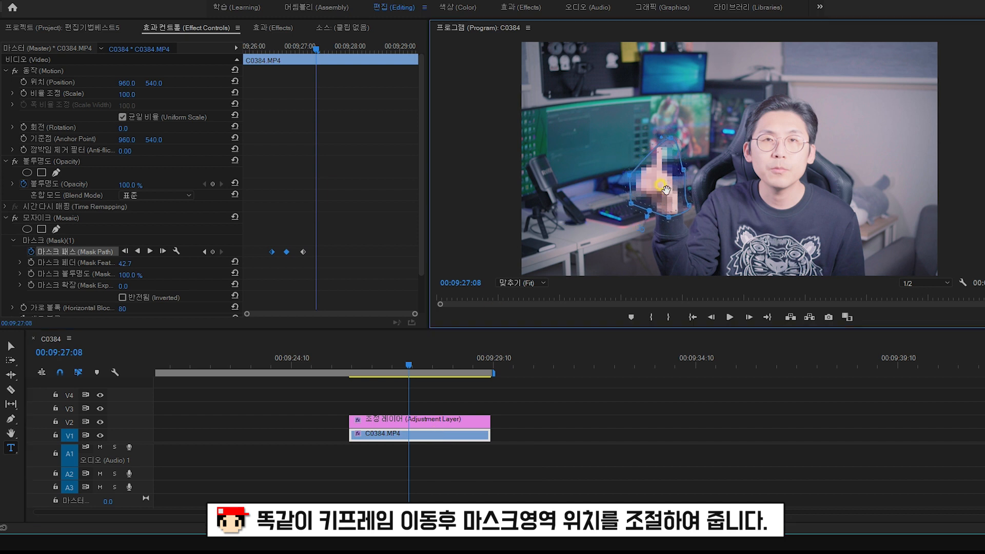
Go to 00:09:27:16 and reposition the Mosaic mask to follow the hand toward the face
{"action": "left_click", "coordinate": [444, 436]}
{"action": "key", "text": "Right"}
{"action": "key", "text": "Right"}
{"action": "key", "text": "Right"}
{"action": "key", "text": "Right"}
{"action": "key", "text": "Right"}
{"action": "key", "text": "Right"}
{"action": "key", "text": "Right"}
{"action": "key", "text": "Right"}
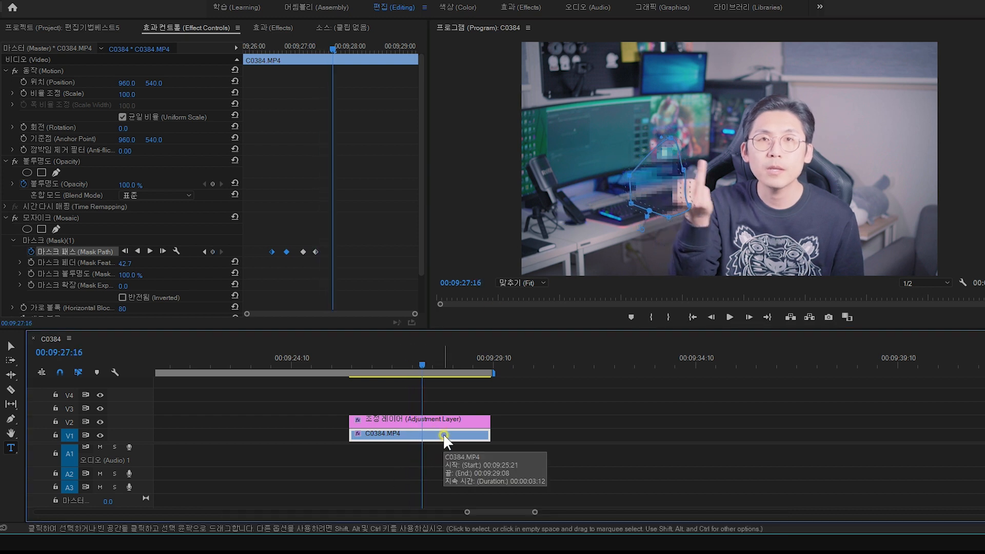
{"action": "left_click_drag", "start_coordinate": [678, 184], "coordinate": [686, 203]}
Advance six frames past 00:09:27:16 and fit the Mosaic mask to the hand's new position
{"action": "left_click", "coordinate": [472, 436]}
{"action": "key", "text": "Right"}
{"action": "key", "text": "Right"}
{"action": "key", "text": "Right"}
{"action": "key", "text": "Right"}
{"action": "key", "text": "Right"}
{"action": "key", "text": "Right"}
{"action": "left_click_drag", "start_coordinate": [701, 201], "coordinate": [705, 204]}
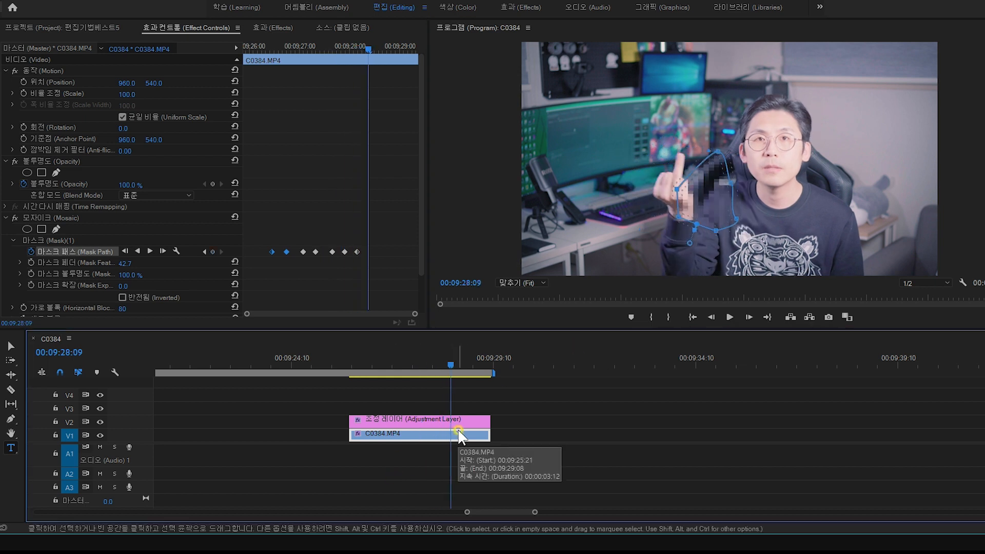
Play the sequence from 00:09:25:22 and scrub through it to check how the mosaic follows the hand
{"action": "left_click", "coordinate": [352, 362]}
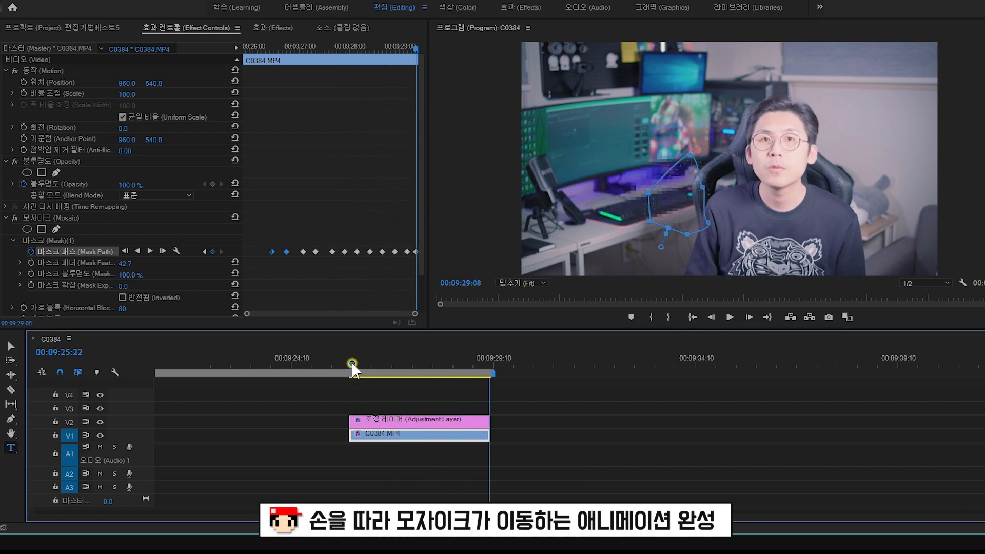
{"action": "key", "text": "space"}
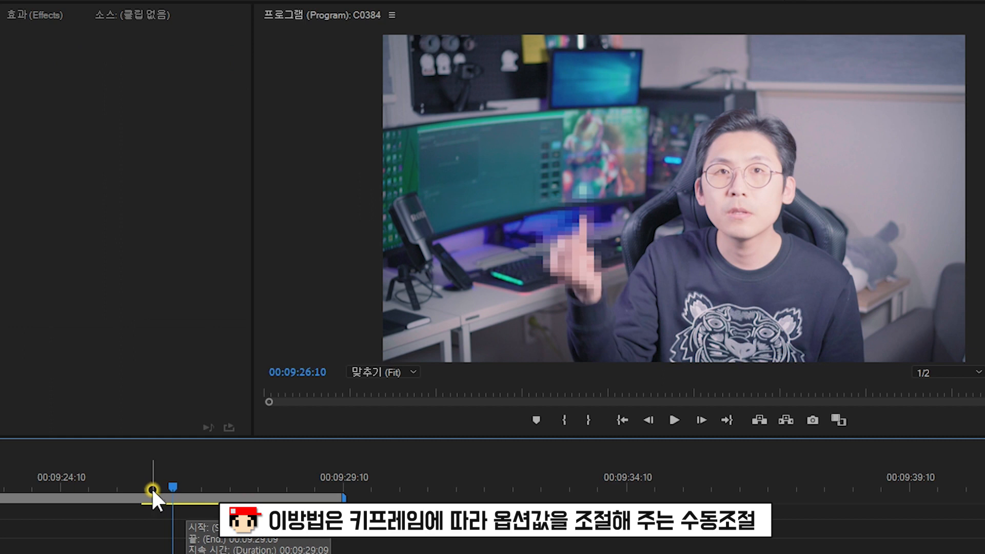
{"action": "left_click_drag", "start_coordinate": [153, 489], "coordinate": [260, 488]}
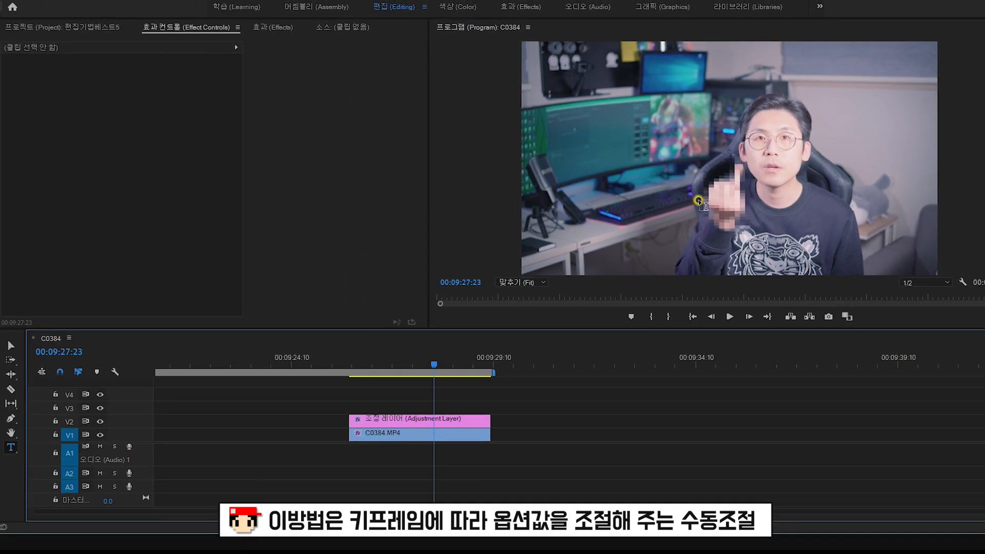
{"action": "left_click", "coordinate": [413, 364]}
Delete every Mask Path keyframe after the first one on the C0384.MP4 clip's Mosaic mask
{"action": "left_click", "coordinate": [449, 434]}
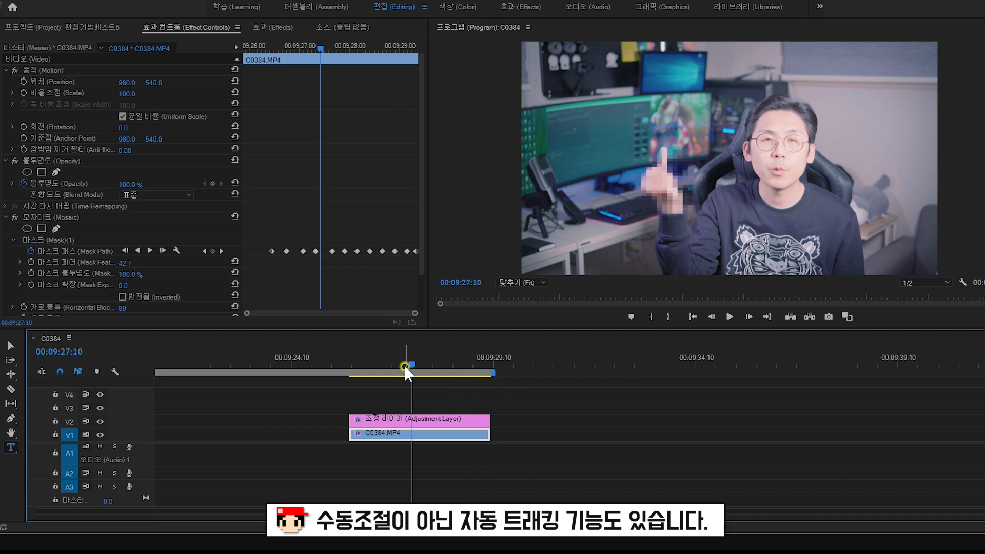
{"action": "left_click_drag", "start_coordinate": [410, 364], "coordinate": [387, 366]}
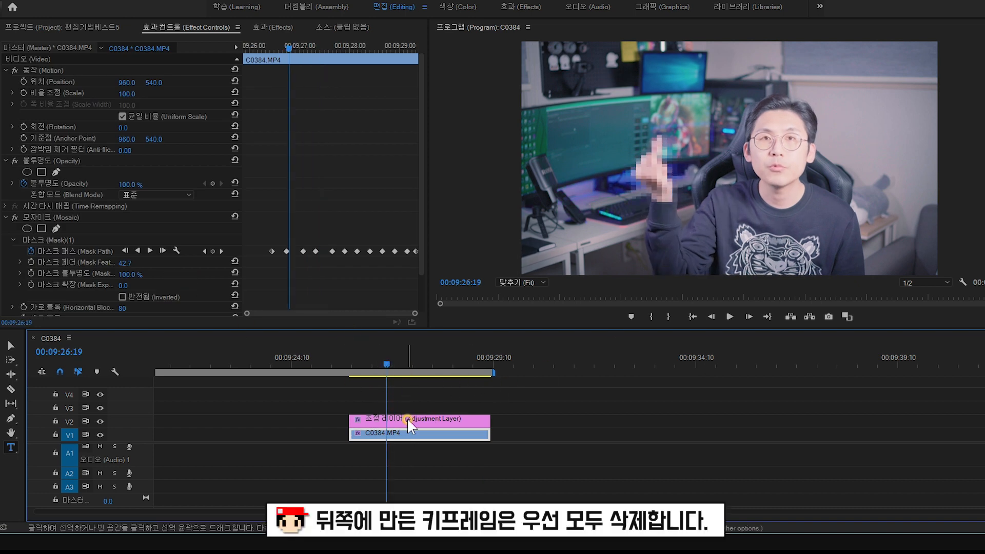
{"action": "left_click_drag", "start_coordinate": [280, 240], "coordinate": [438, 259]}
{"action": "key", "text": "Delete"}
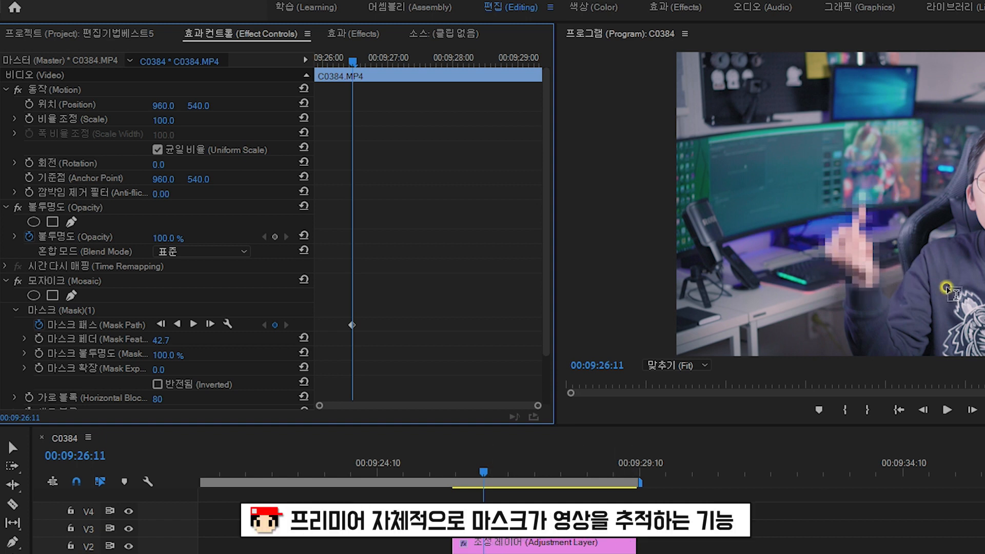
Track the Mosaic mask forward from 00:09:26:11 to the clip's end, and scrub through the clip to review the tracking
{"action": "left_click", "coordinate": [194, 324]}
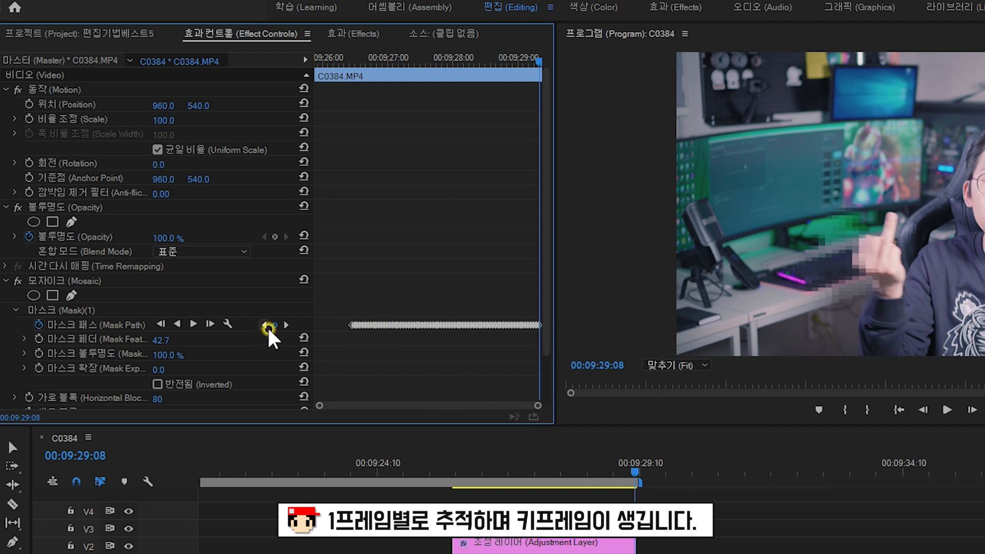
{"action": "left_click", "coordinate": [485, 472]}
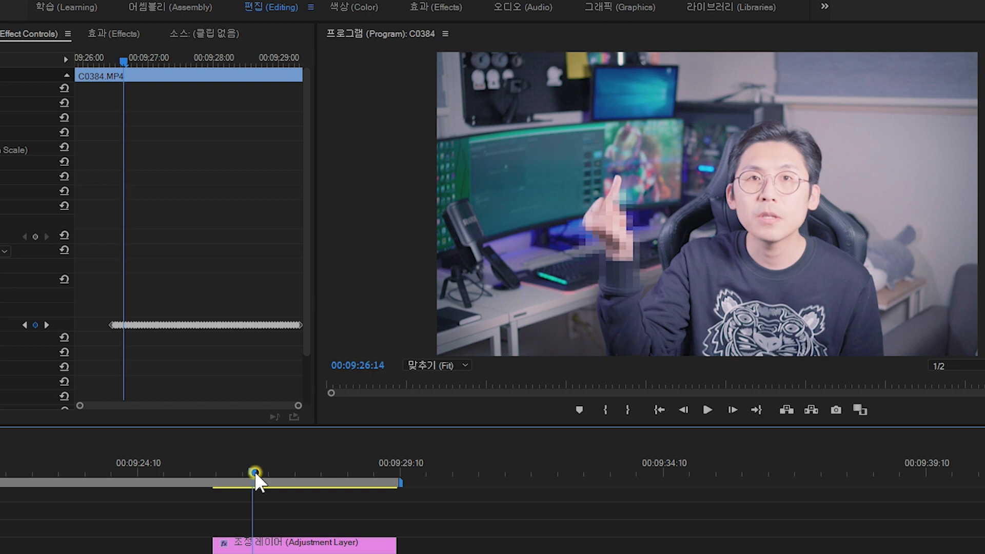
{"action": "left_click_drag", "start_coordinate": [254, 472], "coordinate": [309, 477]}
{"action": "left_click_drag", "start_coordinate": [243, 473], "coordinate": [343, 479]}
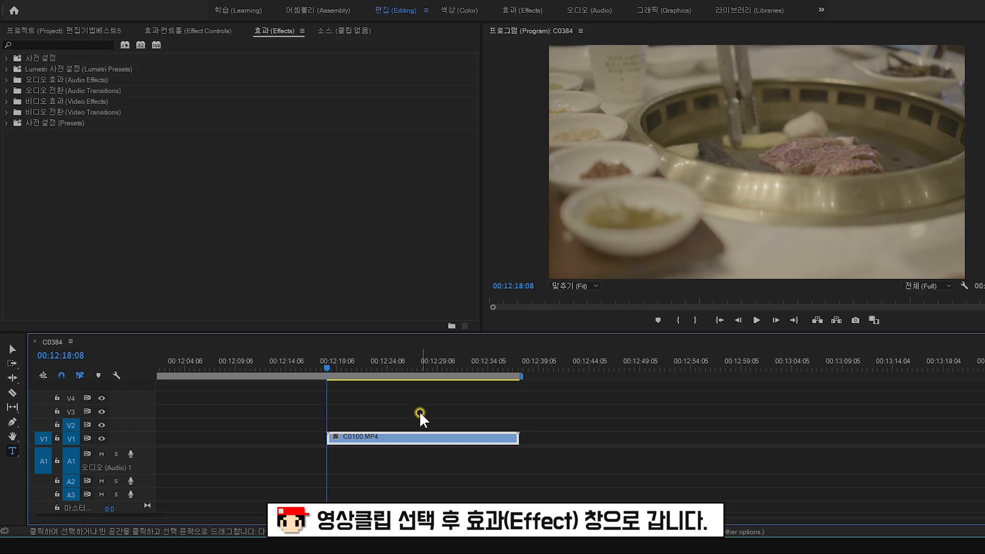
Search the effects for "crop" and apply the Crop video effect to the C0100.MP4 clip
{"action": "left_click", "coordinate": [276, 31]}
{"action": "left_click", "coordinate": [63, 41]}
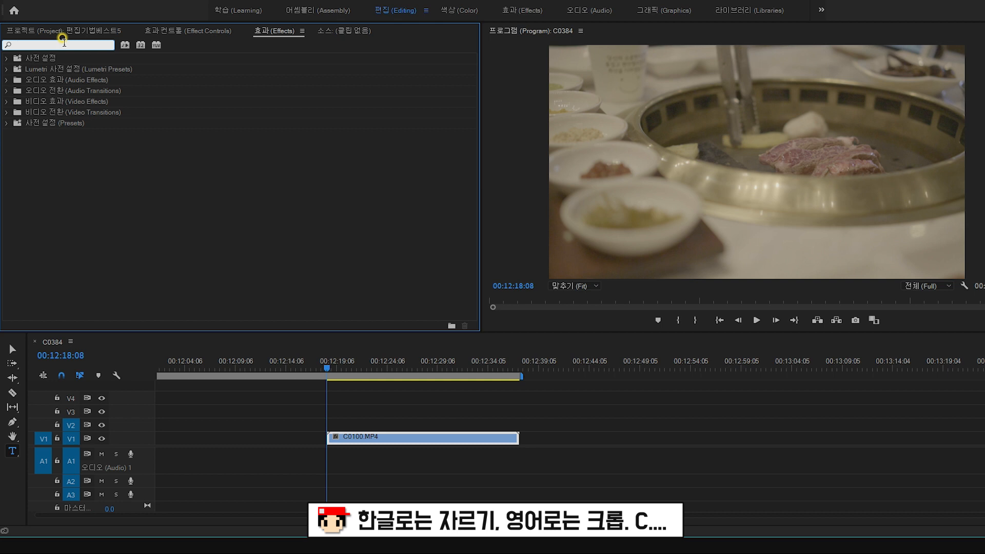
{"action": "type", "text": "c"}
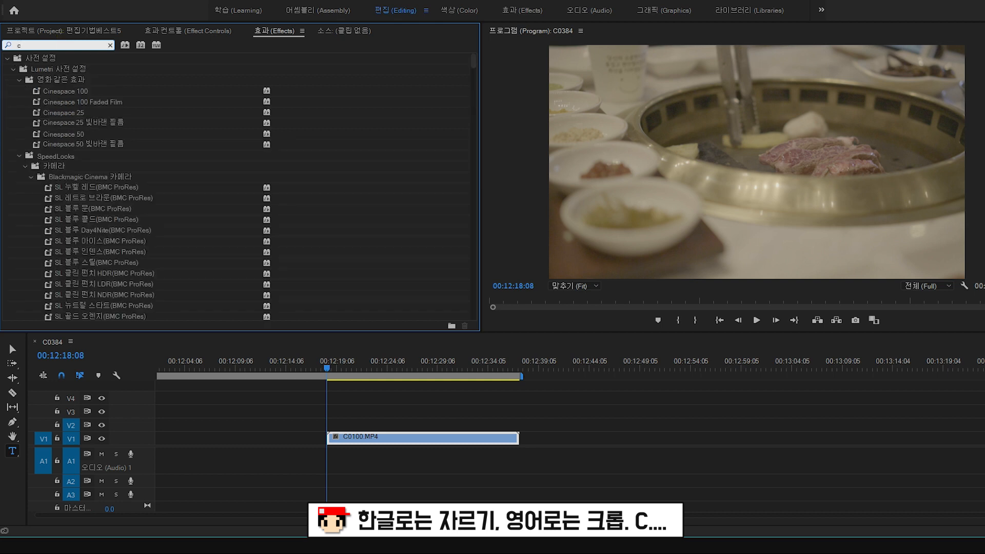
{"action": "type", "text": "rop"}
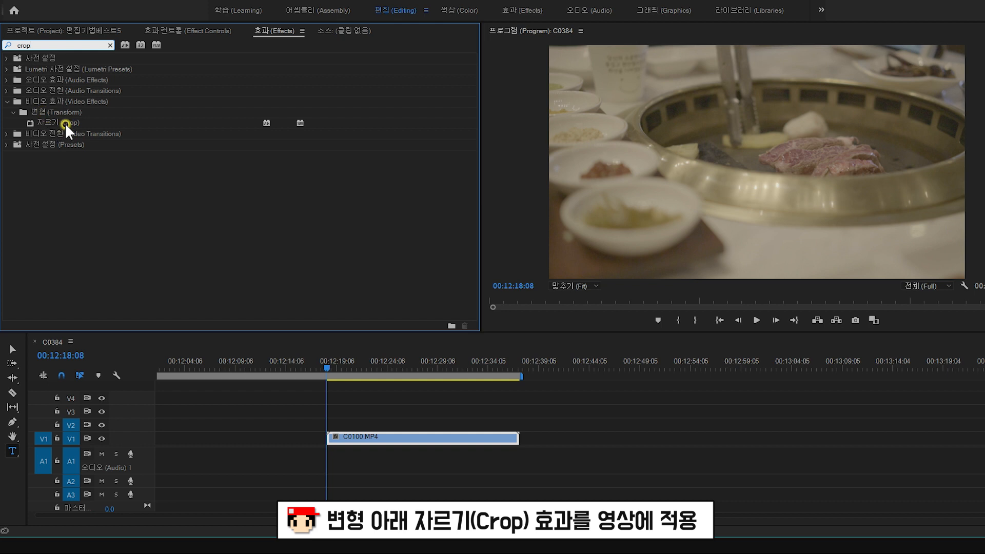
{"action": "left_click_drag", "start_coordinate": [56, 124], "coordinate": [206, 125]}
{"action": "left_click_drag", "start_coordinate": [65, 123], "coordinate": [397, 440]}
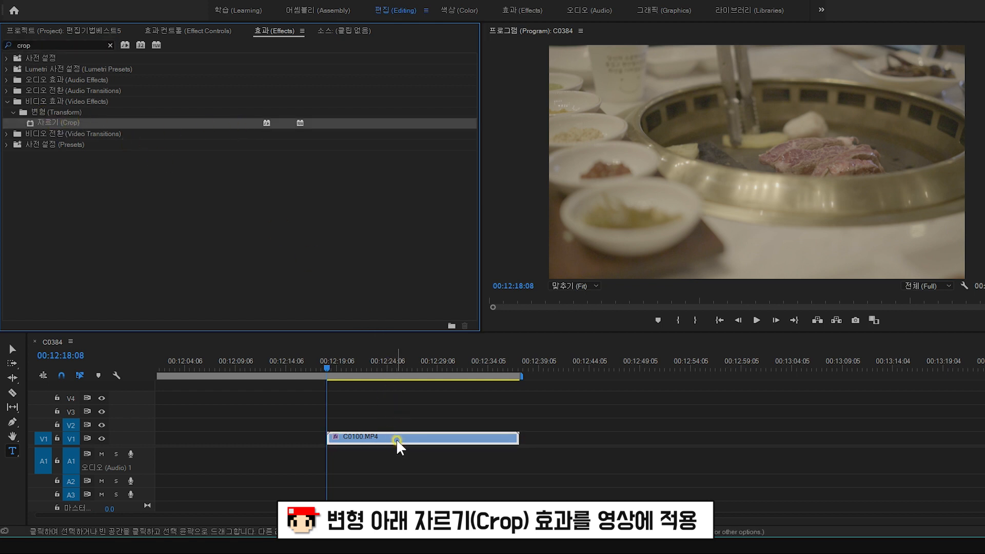
Turn on keyframing for the Crop effect's Top and Bottom values at the clip start, 00:12:18:08
{"action": "left_click", "coordinate": [165, 30]}
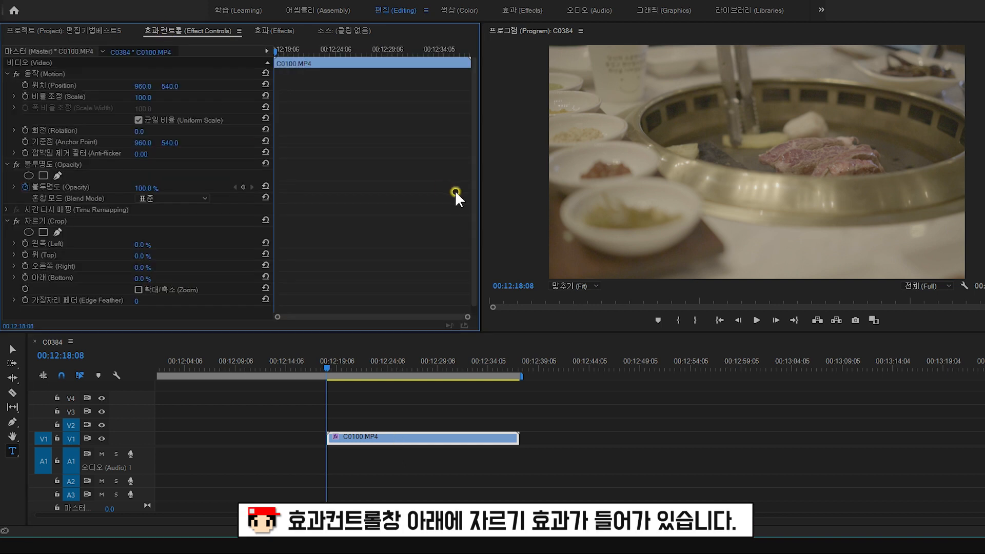
{"action": "scroll", "coordinate": [464, 195], "scroll_direction": "down", "scroll_amount": 1}
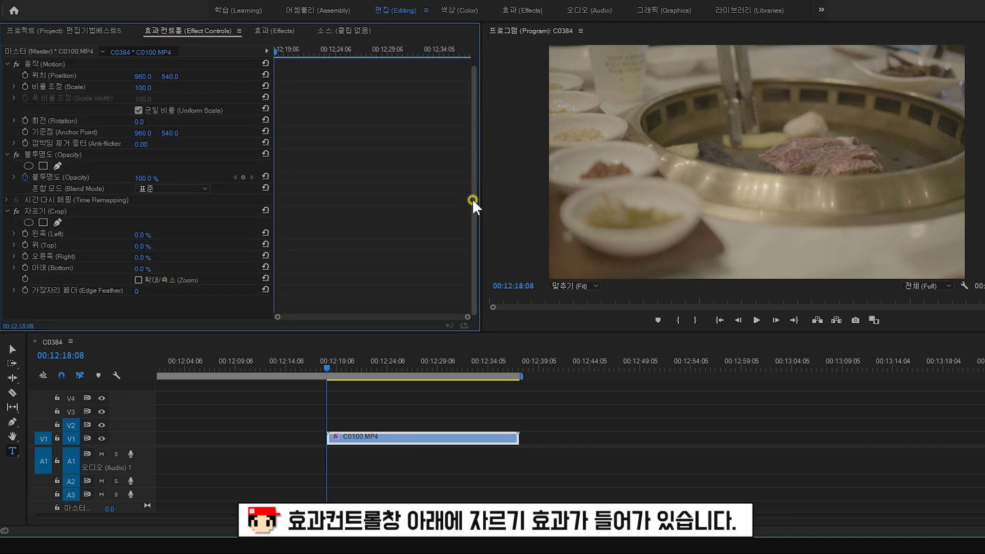
{"action": "left_click", "coordinate": [30, 211]}
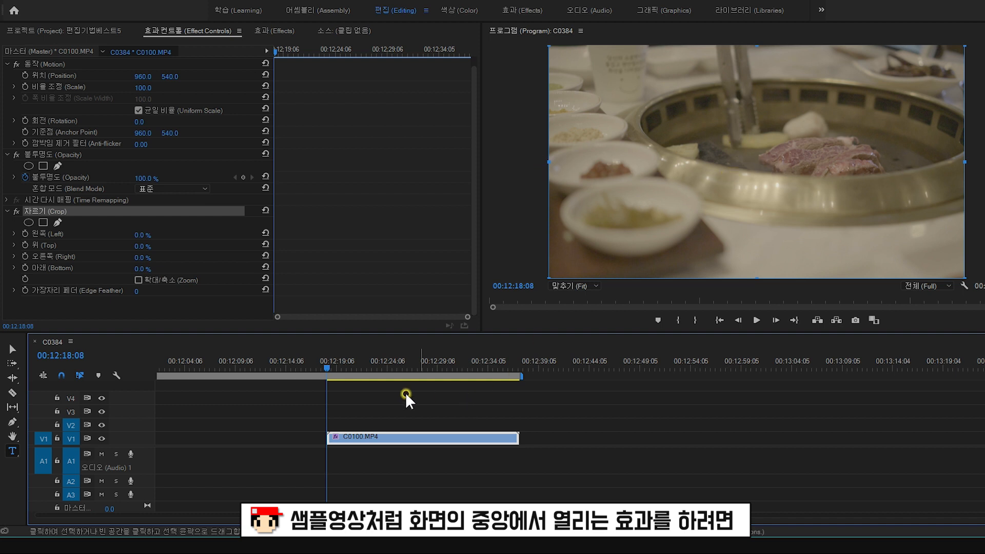
{"action": "left_click", "coordinate": [77, 267]}
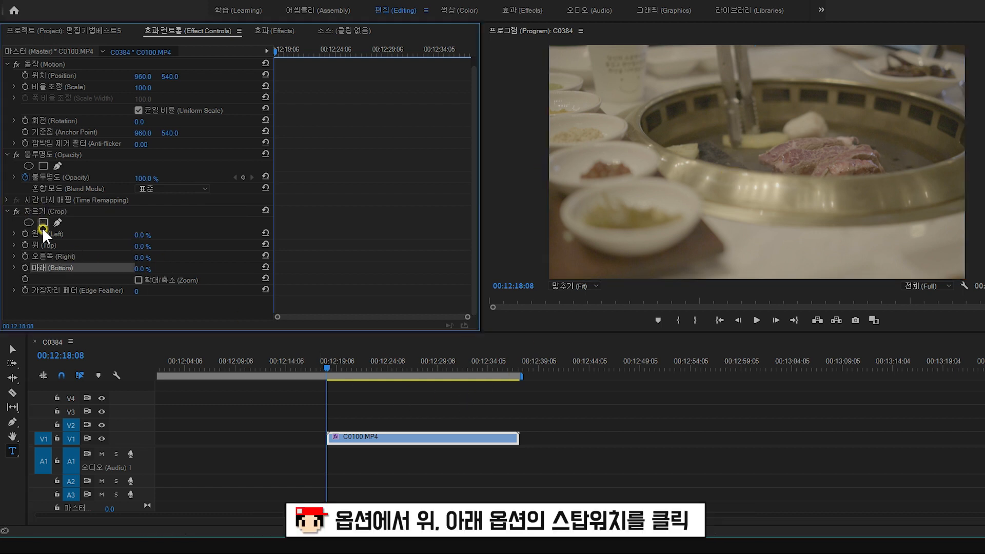
{"action": "left_click", "coordinate": [36, 244]}
{"action": "left_click", "coordinate": [39, 265]}
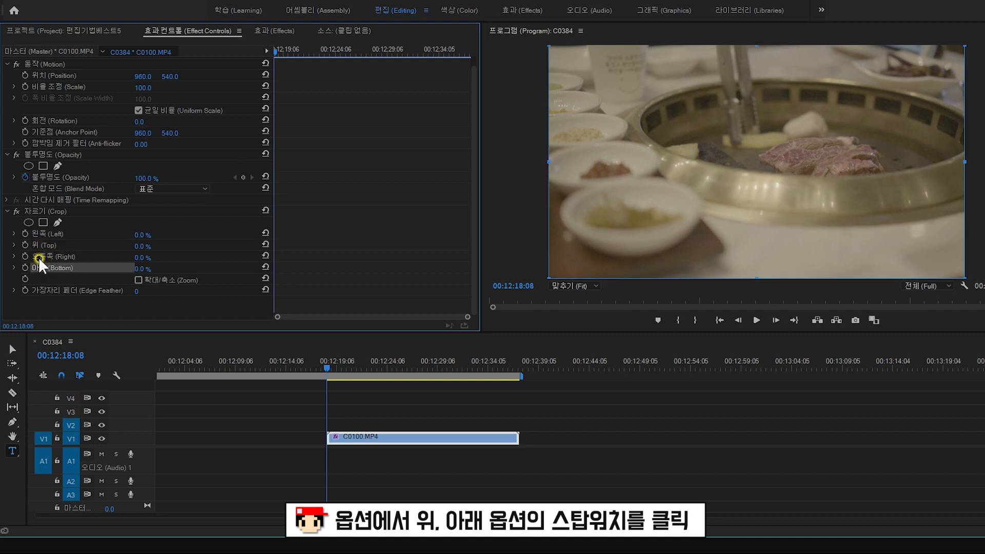
{"action": "left_click", "coordinate": [25, 245]}
{"action": "left_click", "coordinate": [25, 266]}
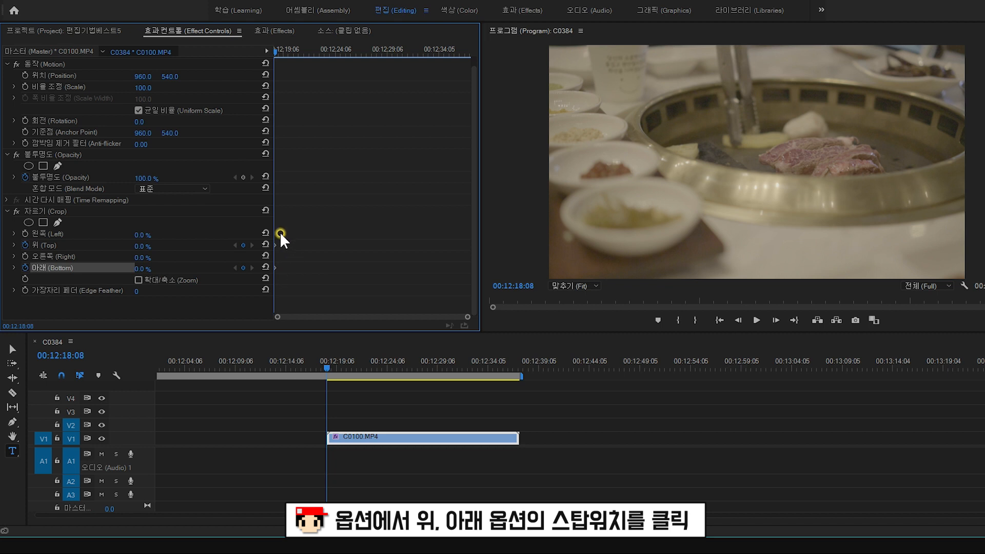
Set the Crop effect's Top and Bottom values to 50% at the clip start
{"action": "left_click", "coordinate": [148, 243]}
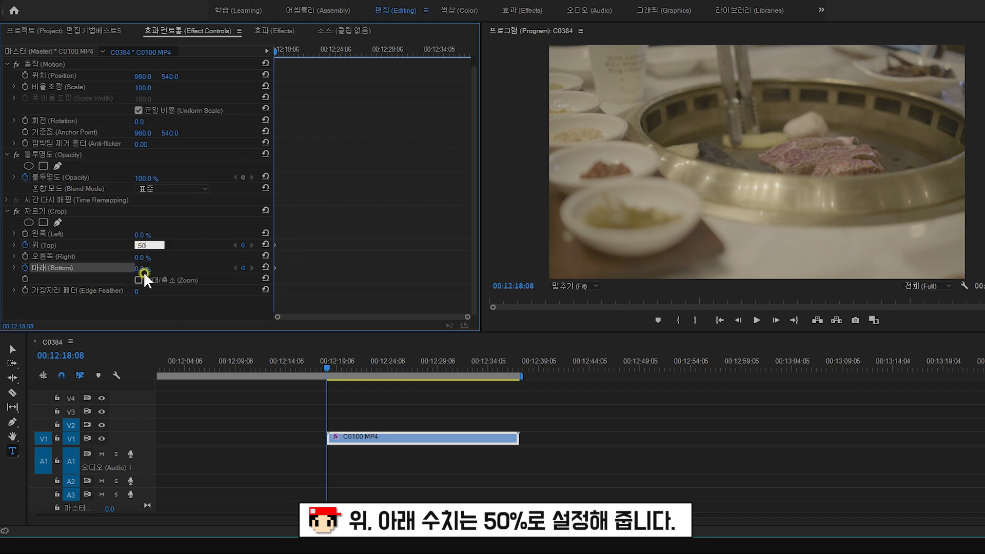
{"action": "type", "text": "50"}
{"action": "left_click", "coordinate": [143, 272]}
{"action": "left_click", "coordinate": [147, 263]}
{"action": "key", "text": "Return"}
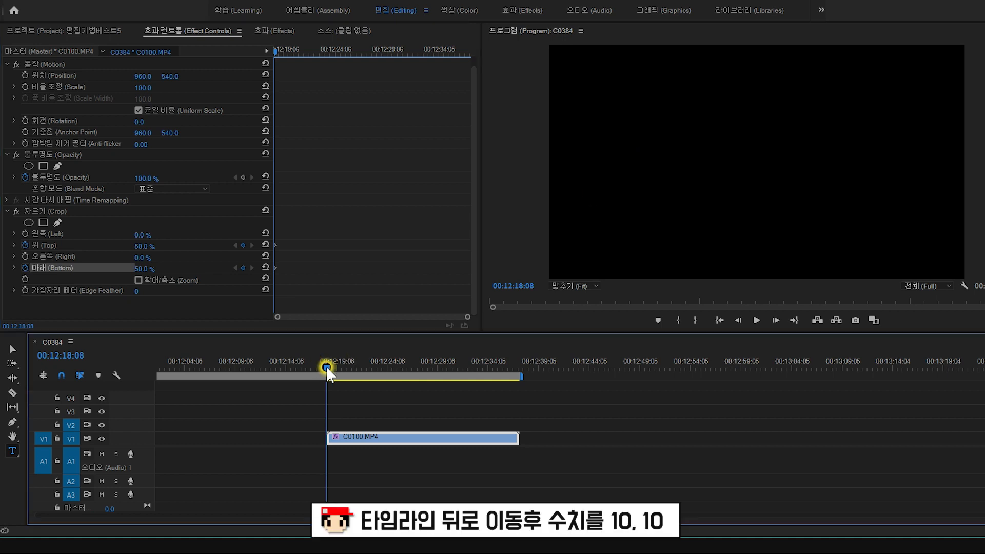
At 00:12:22:21, set the Crop effect's Top and Bottom to 10%, and play the animation from the clip start
{"action": "left_click_drag", "start_coordinate": [327, 365], "coordinate": [373, 367]}
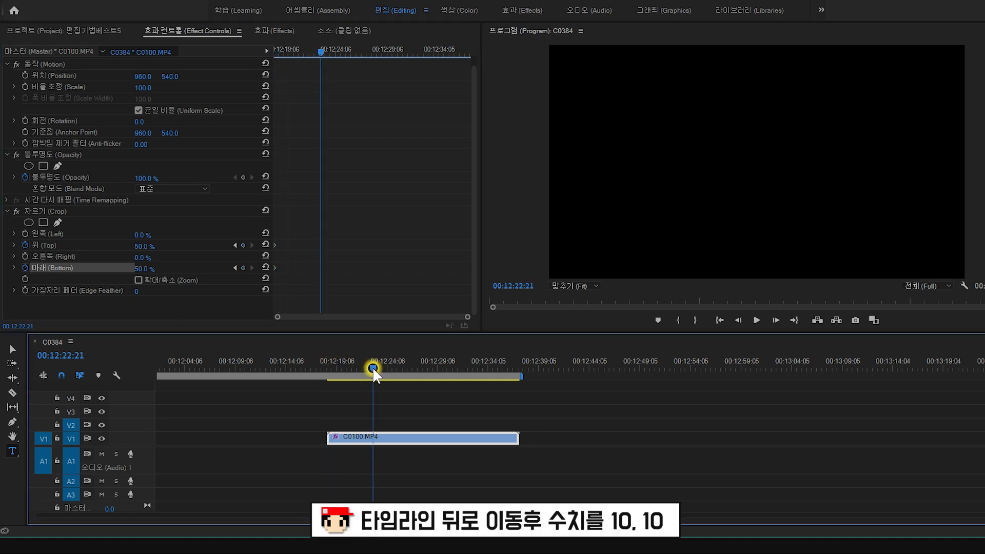
{"action": "left_click", "coordinate": [143, 246]}
{"action": "type", "text": "10"}
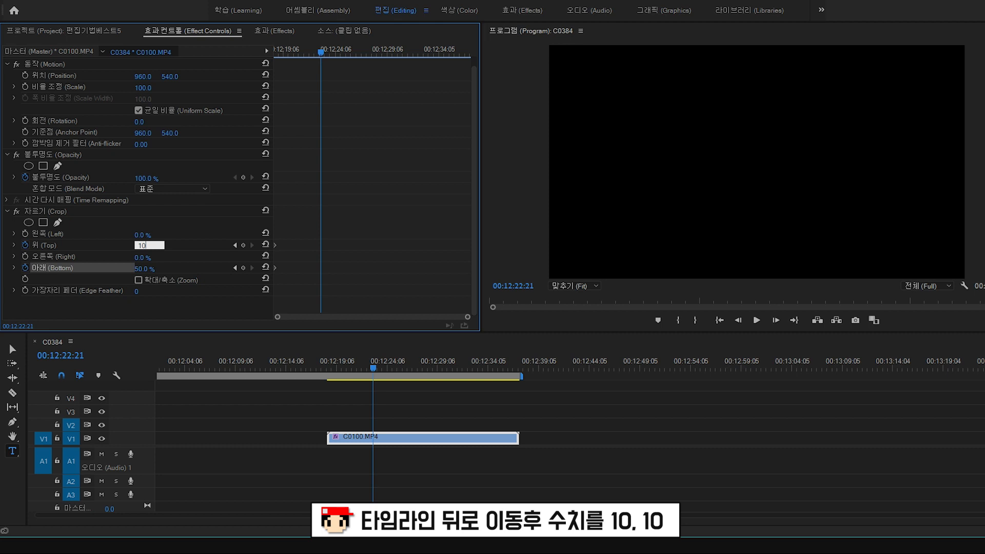
{"action": "left_click", "coordinate": [139, 268]}
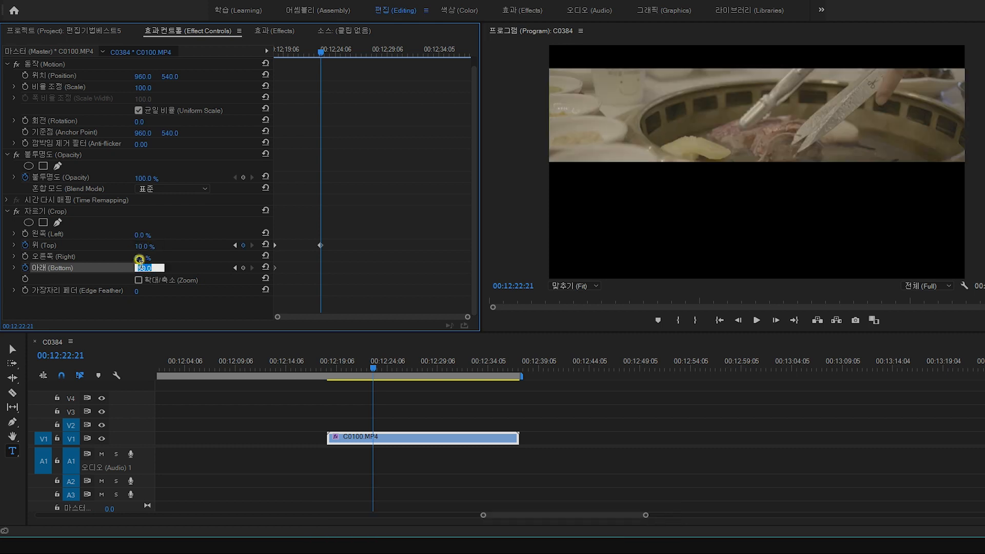
{"action": "type", "text": "10"}
{"action": "key", "text": "Return"}
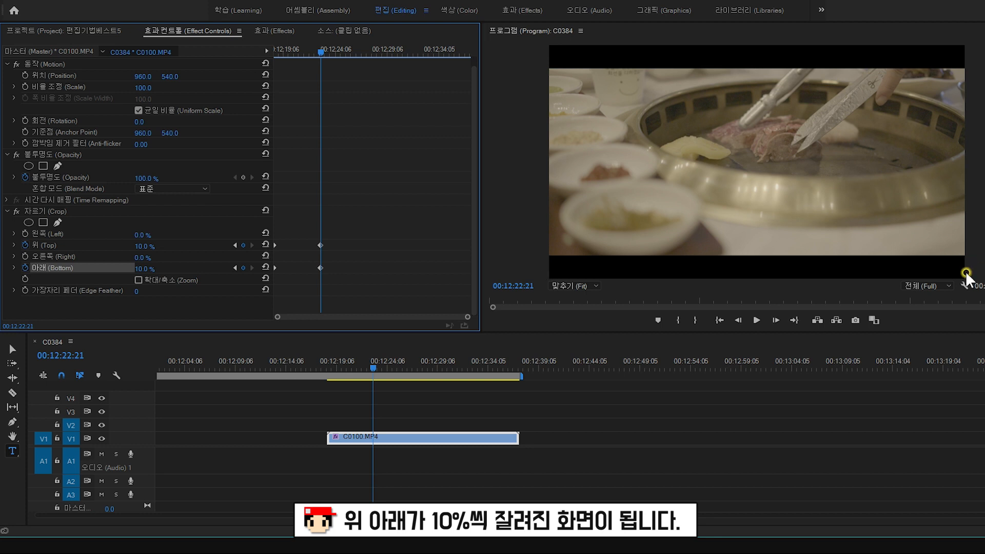
{"action": "left_click", "coordinate": [328, 366]}
{"action": "key", "text": "space"}
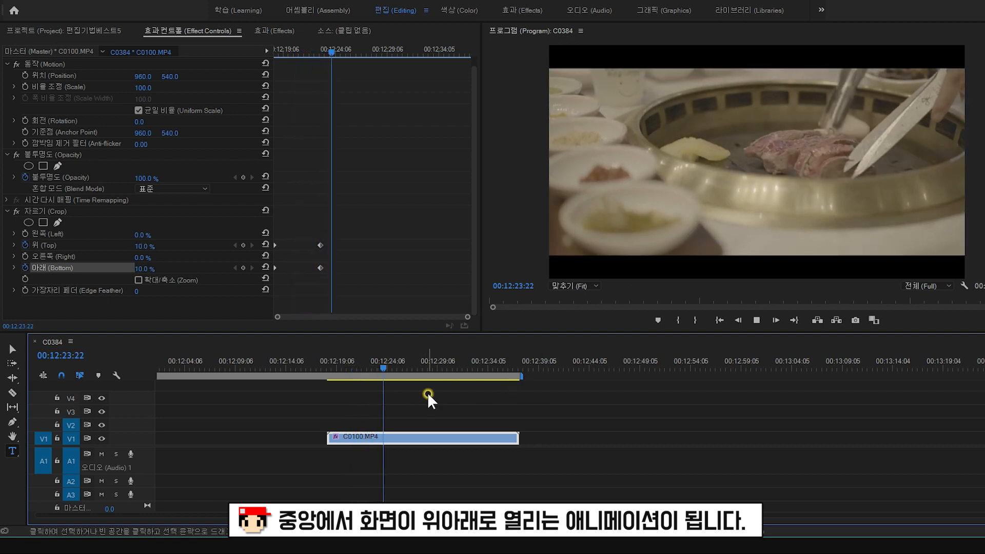
At the second Crop keyframe, 00:12:22:21, set the Crop effect's Top and Bottom values to 0%
{"action": "left_click", "coordinate": [328, 56]}
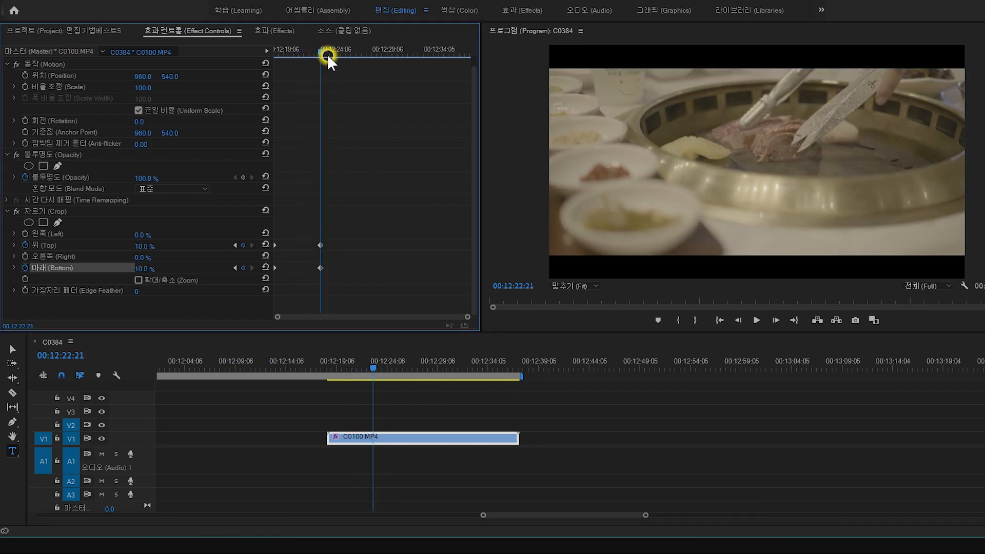
{"action": "left_click", "coordinate": [140, 247]}
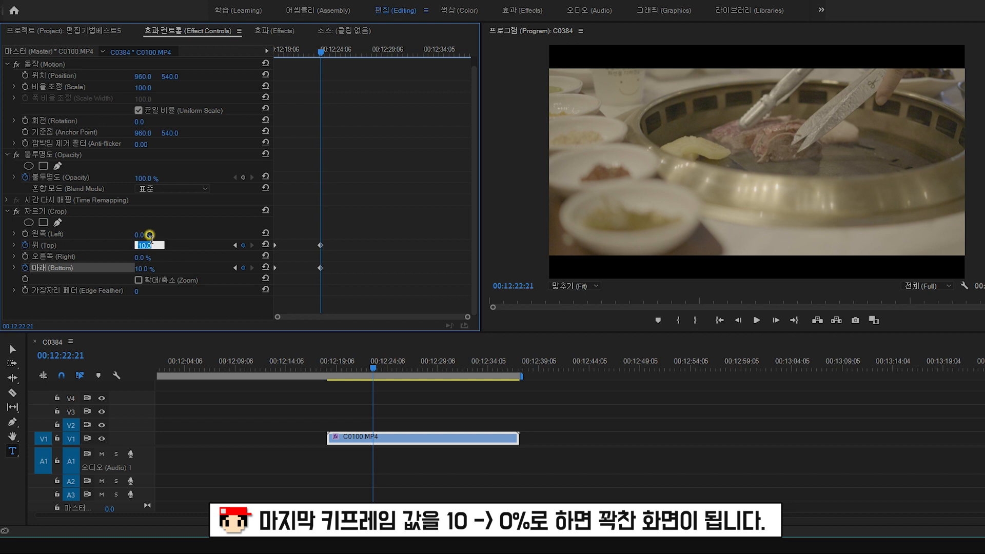
{"action": "type", "text": "0"}
{"action": "key", "text": "Return"}
{"action": "left_click", "coordinate": [140, 267]}
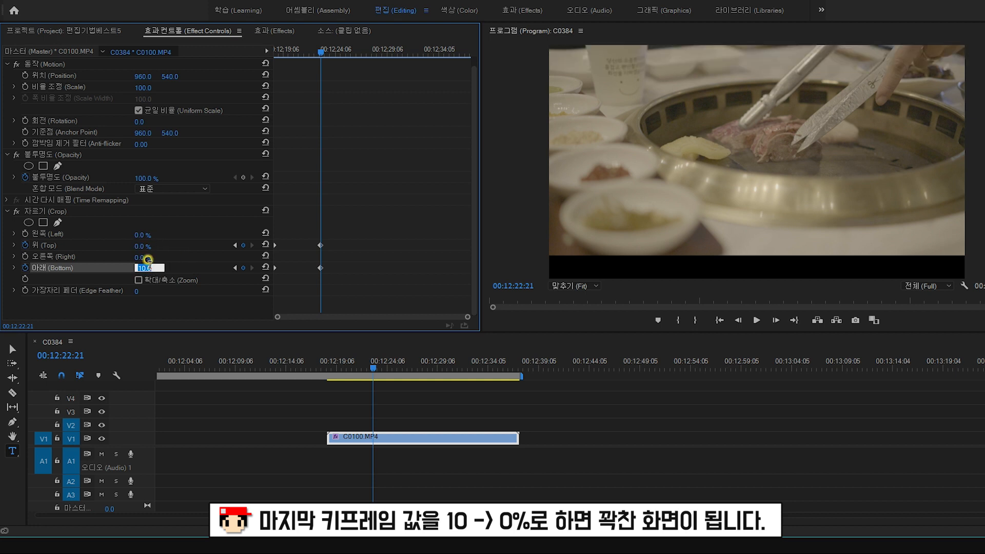
{"action": "type", "text": "0"}
{"action": "key", "text": "Return"}
Play the opening animation from the clip start and return to the second keyframe at 00:12:22:21
{"action": "left_click", "coordinate": [325, 367]}
{"action": "key", "text": "space"}
{"action": "mouse_move", "coordinate": [360, 369]}
{"action": "left_mouse_down"}
{"action": "mouse_move", "coordinate": [338, 369]}
{"action": "mouse_move", "coordinate": [374, 370]}
{"action": "left_mouse_up"}
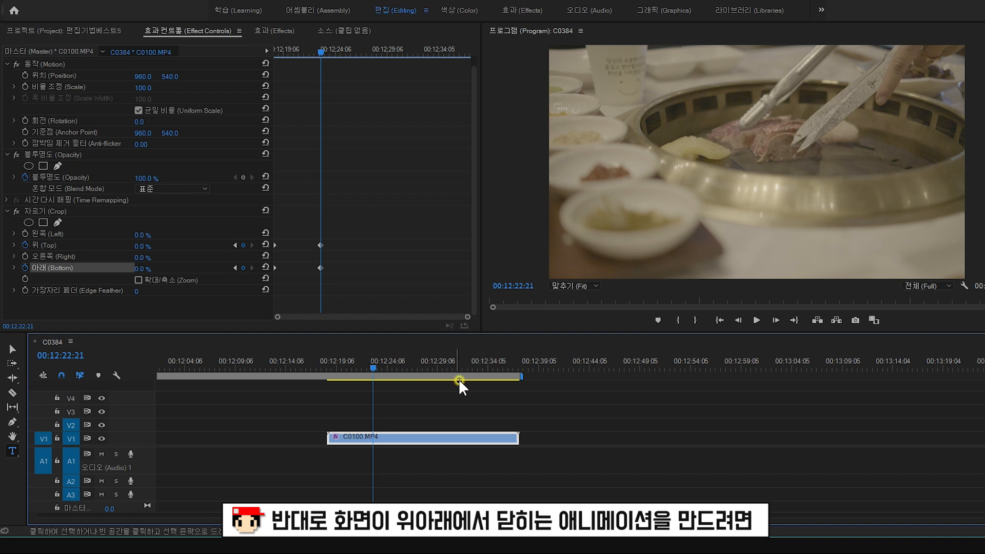
Add keyframes for the Crop effect's Top and Bottom values at 00:12:33:05, keeping both at 0%
{"action": "left_click", "coordinate": [471, 368]}
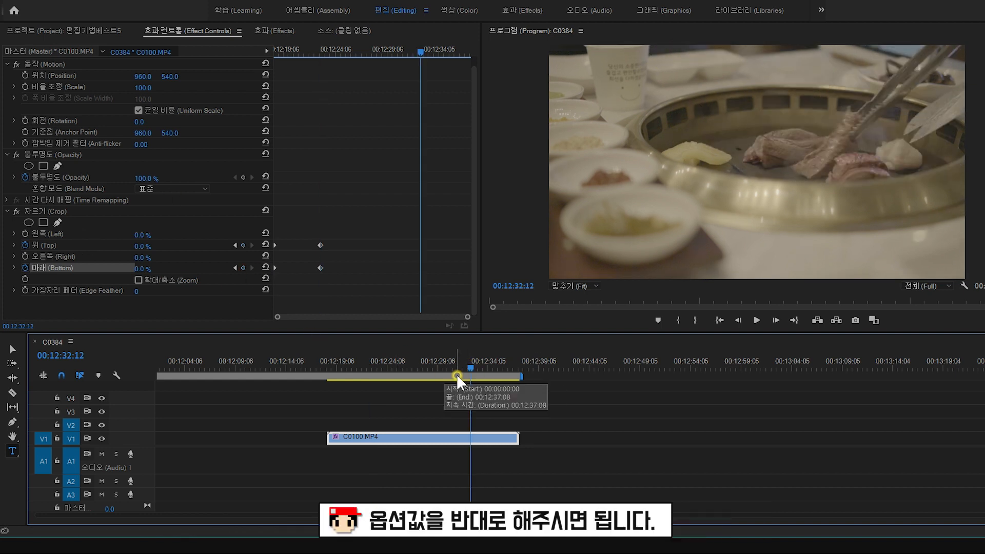
{"action": "left_click_drag", "start_coordinate": [470, 365], "coordinate": [479, 367]}
{"action": "left_click", "coordinate": [244, 245]}
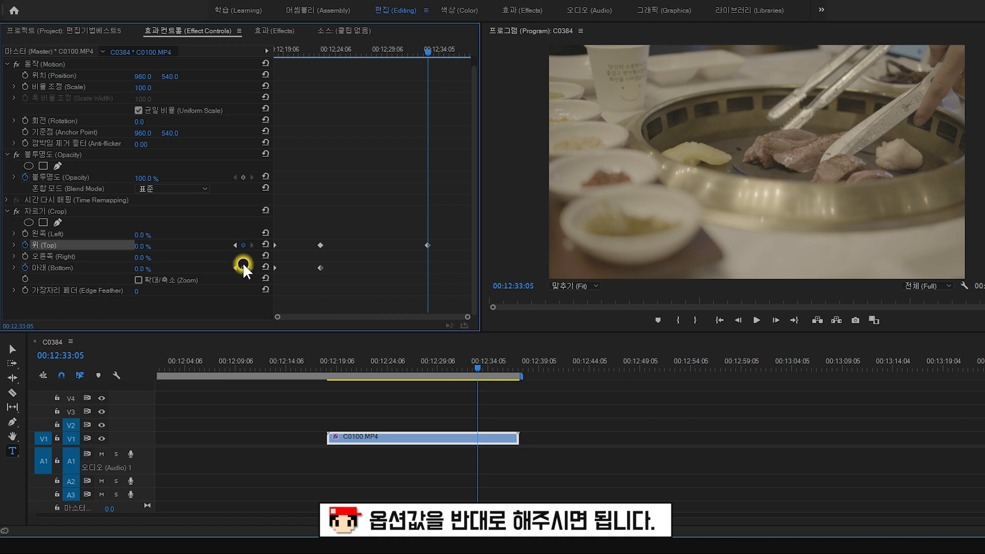
{"action": "left_click", "coordinate": [242, 267]}
At the clip end, 00:12:37:08, set Crop's Top to 50%, keyframe a closing Bottom value, and play the closing animation
{"action": "left_click_drag", "start_coordinate": [457, 359], "coordinate": [516, 370]}
{"action": "left_click", "coordinate": [147, 237]}
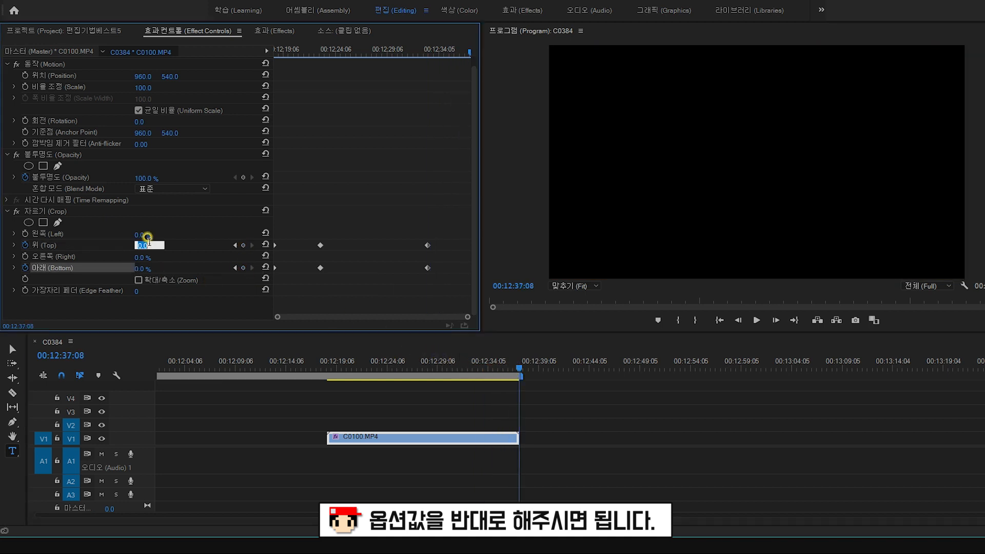
{"action": "left_click", "coordinate": [132, 269]}
{"action": "left_click", "coordinate": [148, 267]}
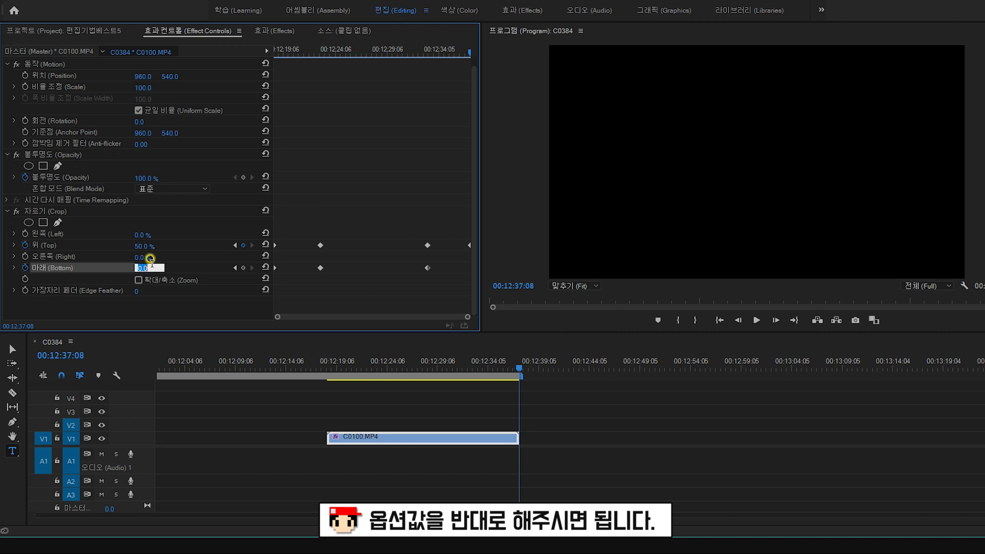
{"action": "left_click", "coordinate": [416, 53]}
{"action": "key", "text": "space"}
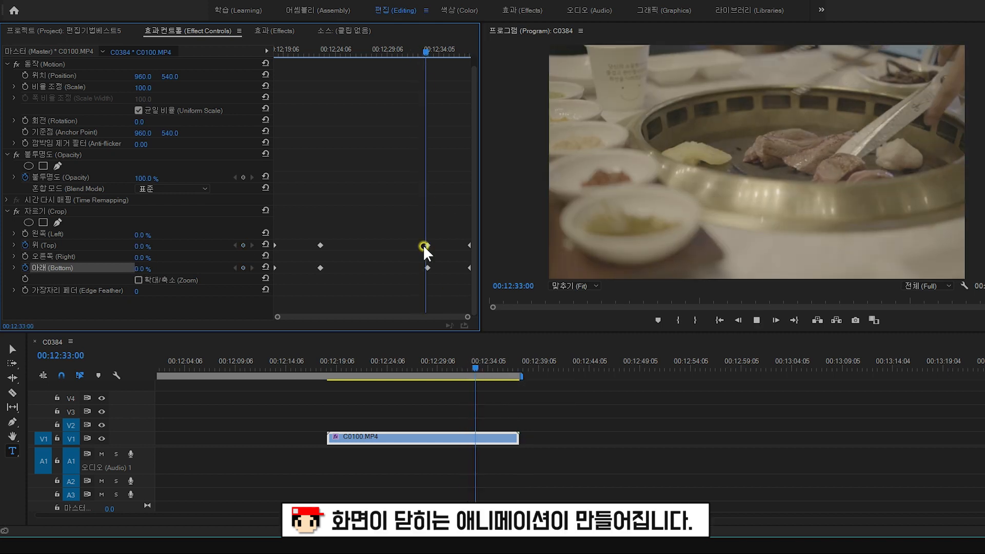